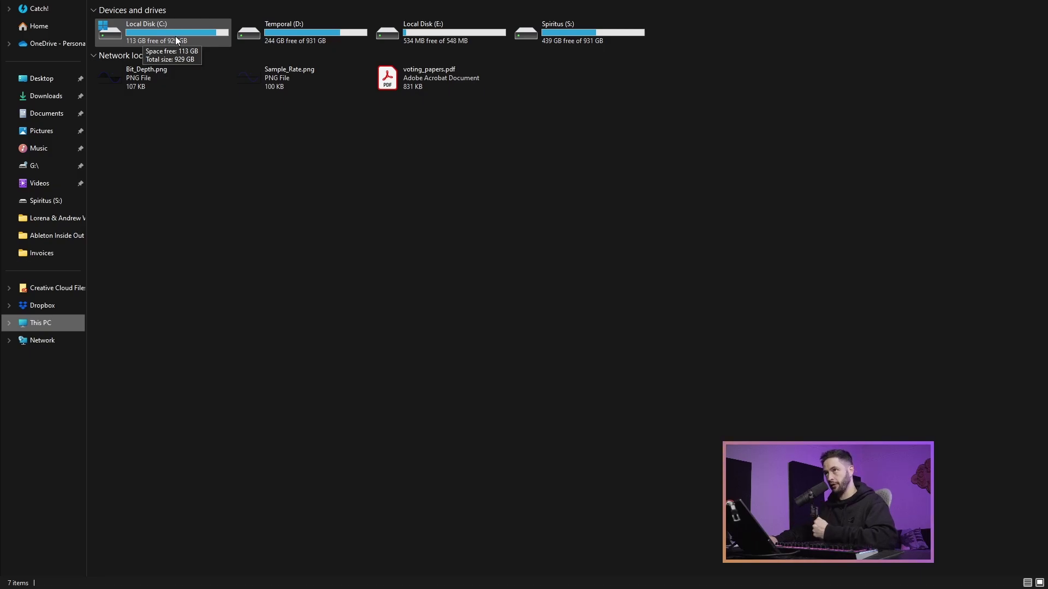
- Open Local Disk (C:) and create a new folder named 'VST 2'
double_click(140, 35)
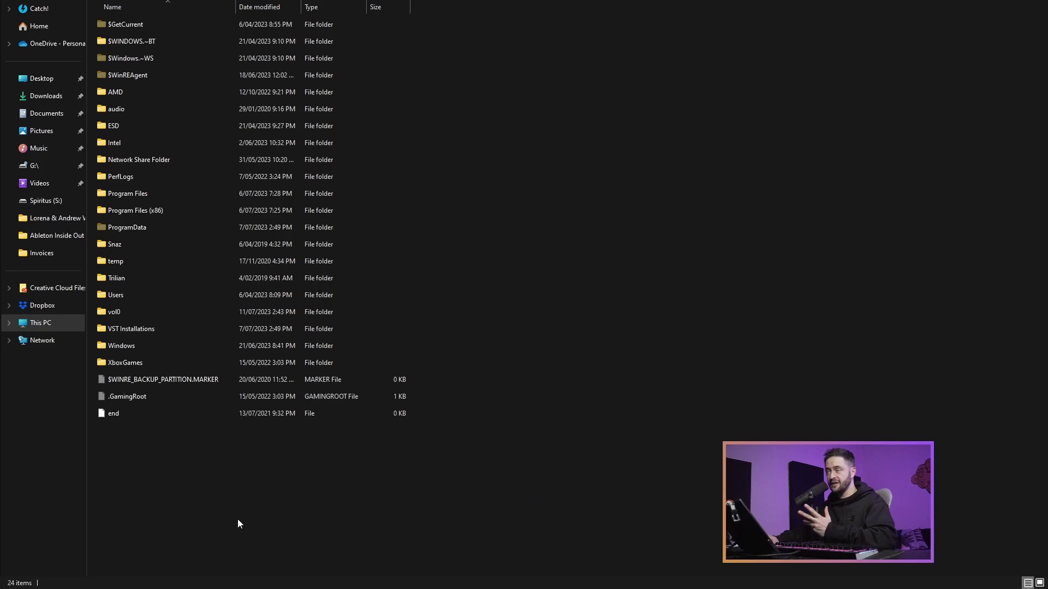
right_click(175, 512)
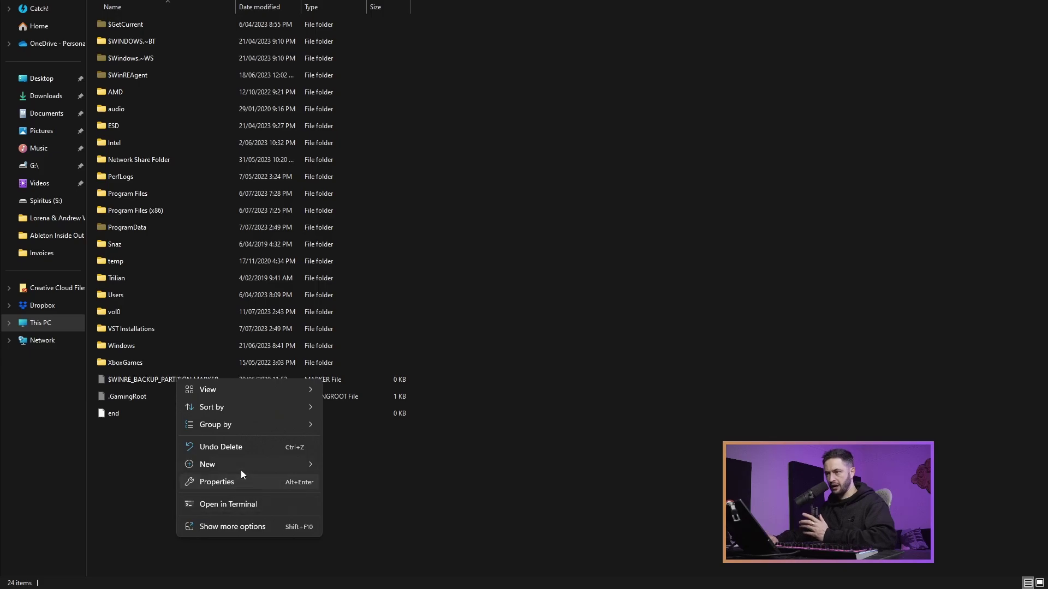
mouse_move(250, 468)
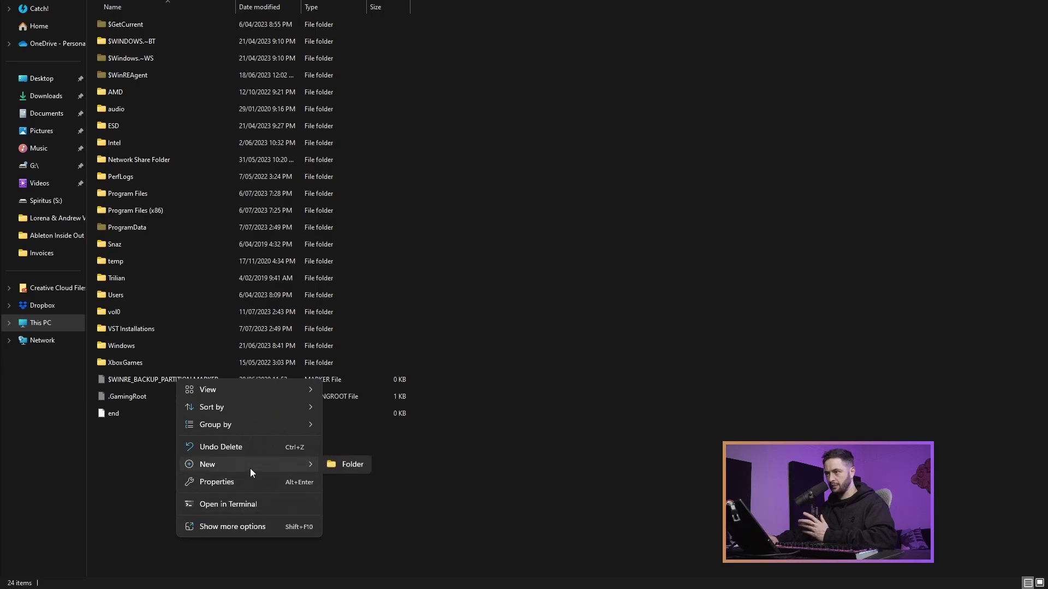
left_click(347, 467)
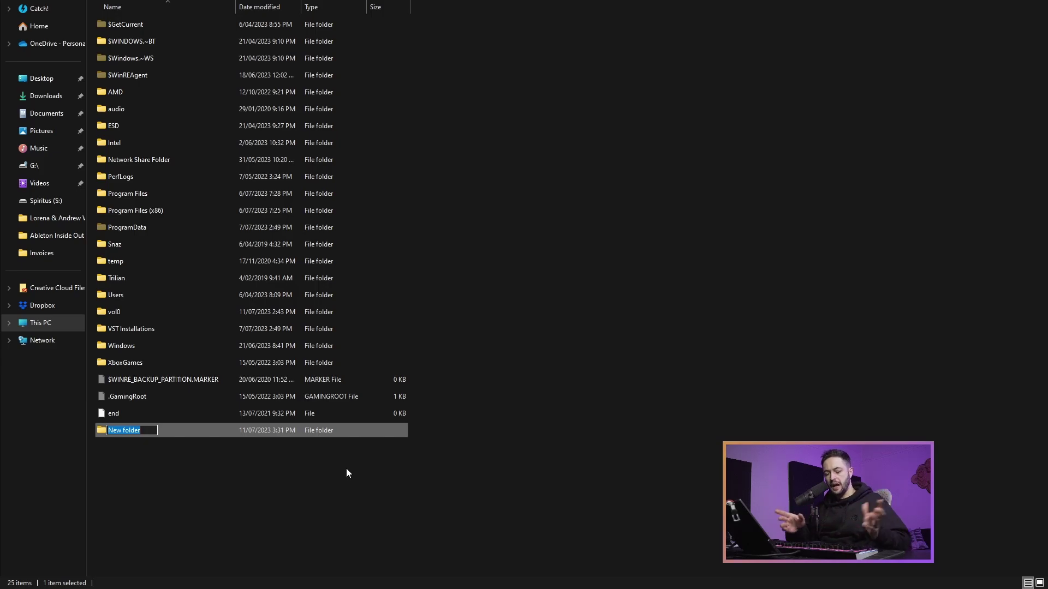
type("VST 2")
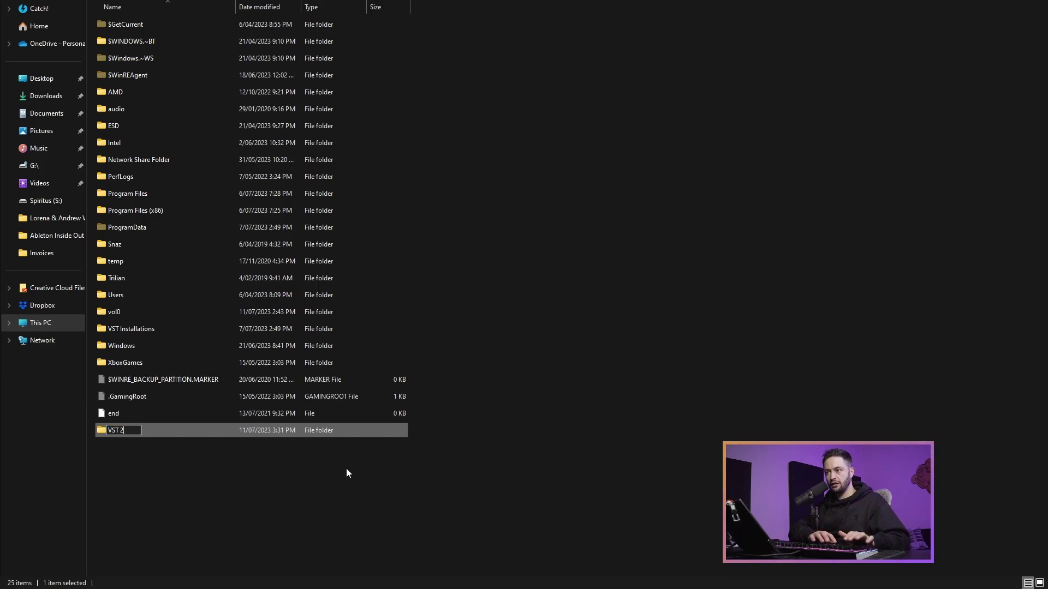
left_click(348, 467)
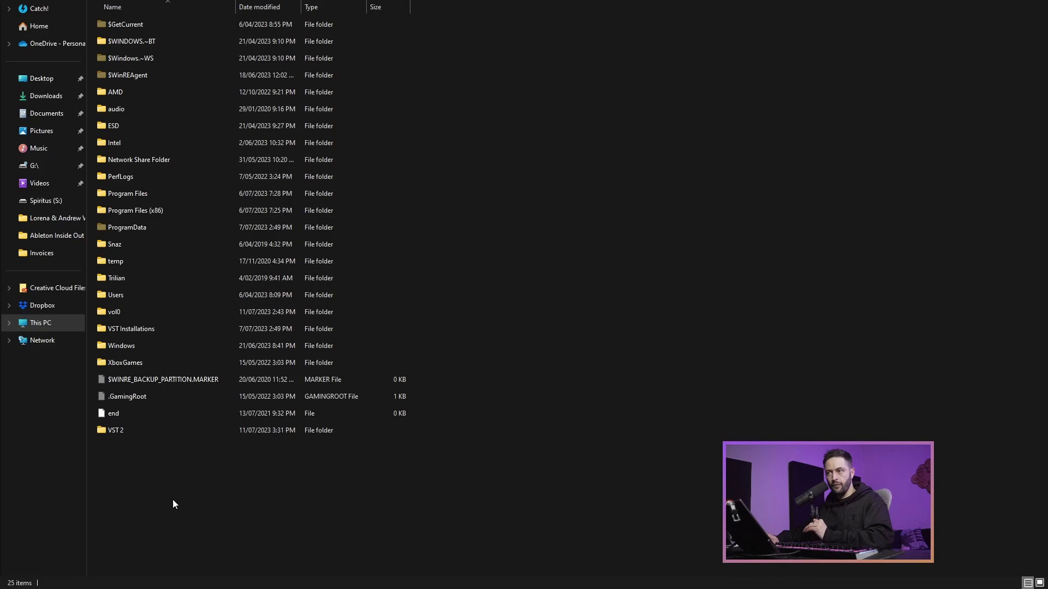
- Create a second folder named 'VST 3' at the root of the C: drive
right_click(185, 487)
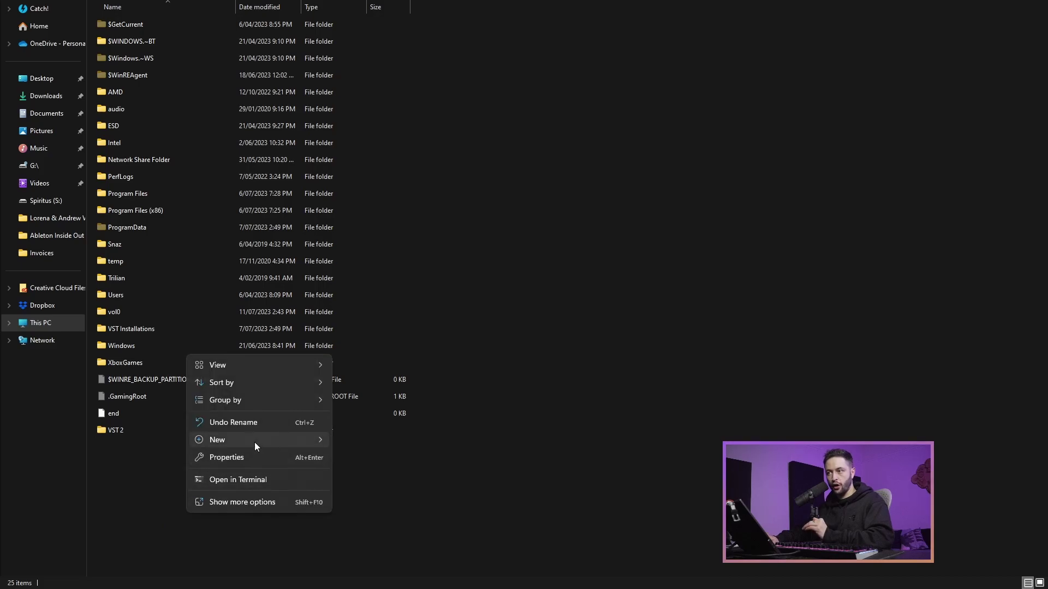
mouse_move(254, 440)
left_click(351, 446)
type("VST")
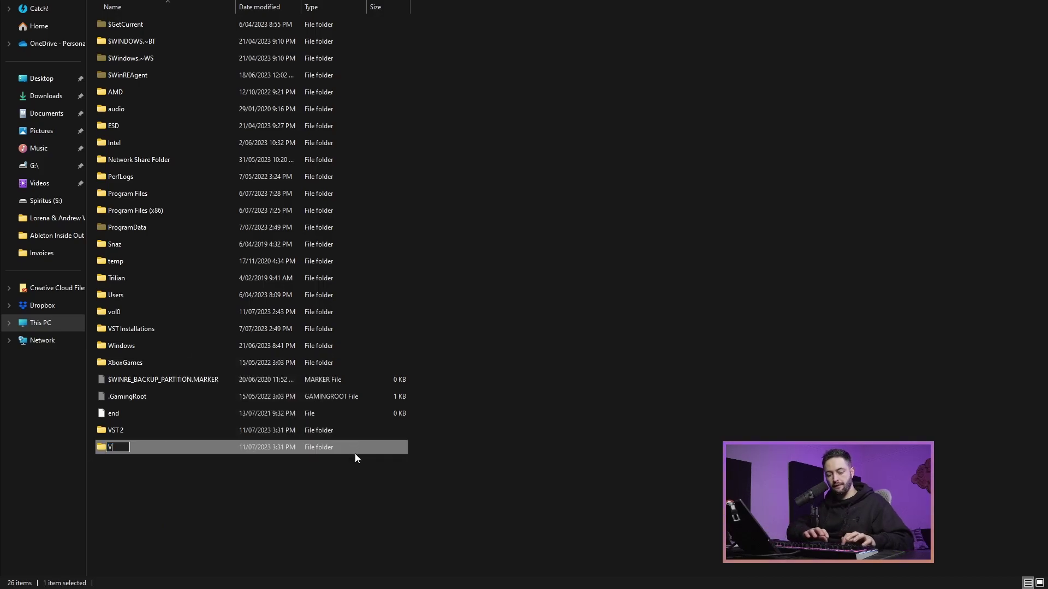
type(" 3")
left_click(348, 480)
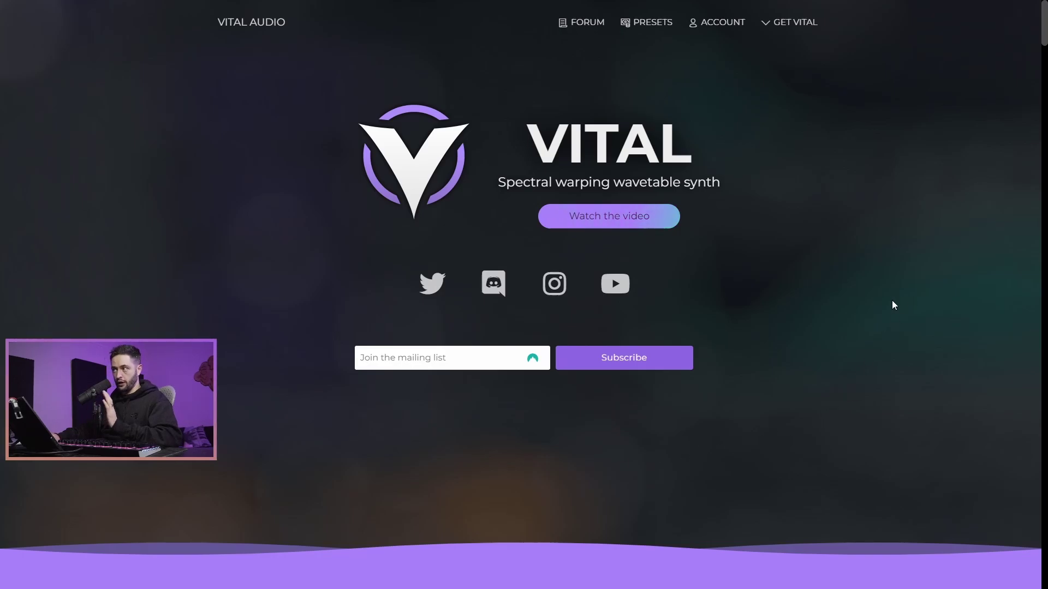
- Scroll the Vital homepage down to the Get Vital pricing cards
scroll(894, 305, "down", 20)
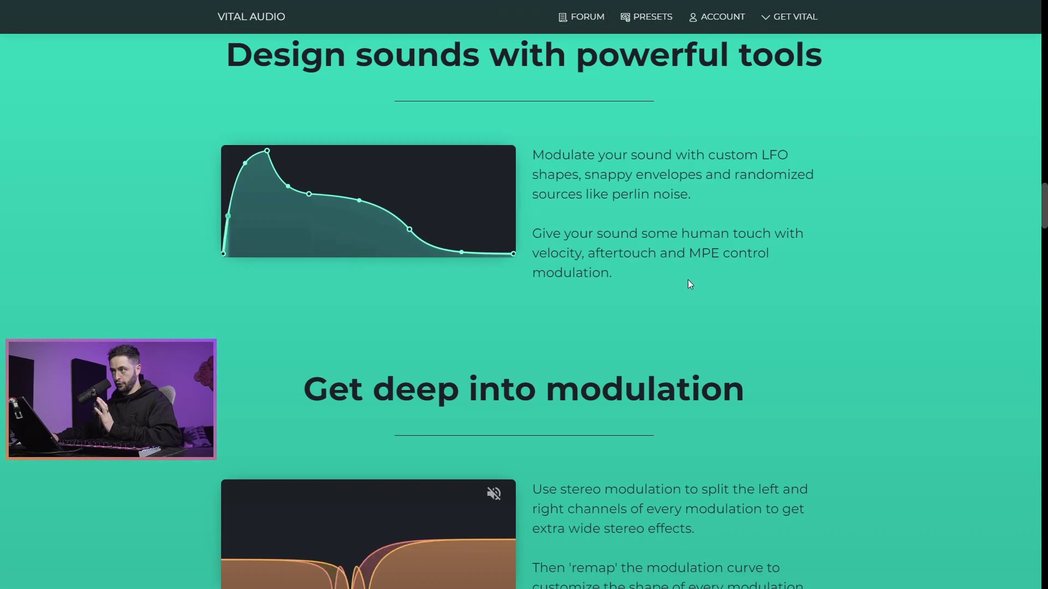
scroll(688, 281, "down", 15)
scroll(682, 281, "up", 4)
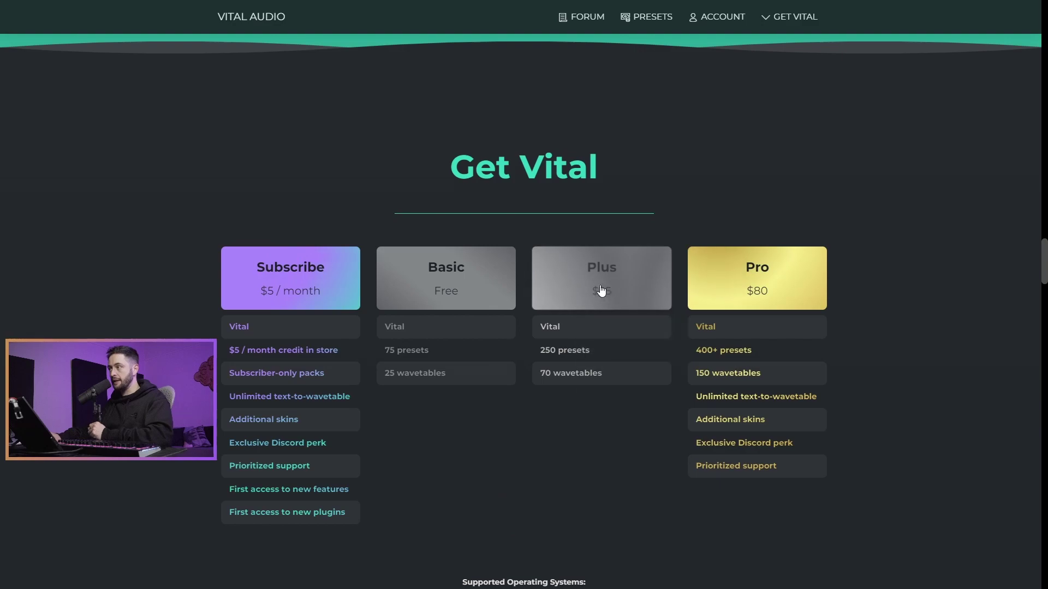
- Choose the free Basic plan and start creating a Vital account
left_click(451, 286)
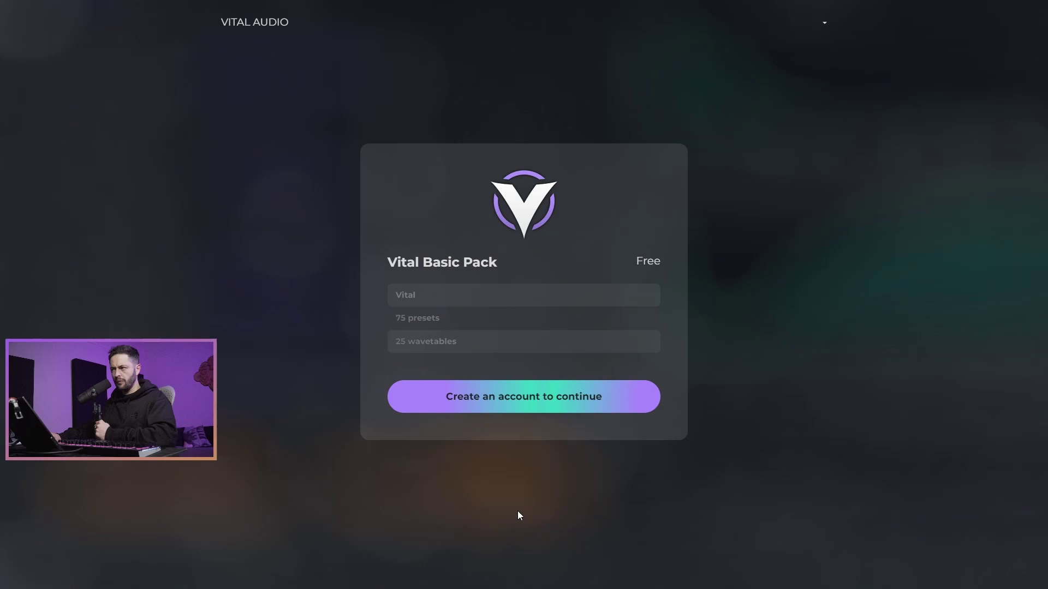
left_click(545, 410)
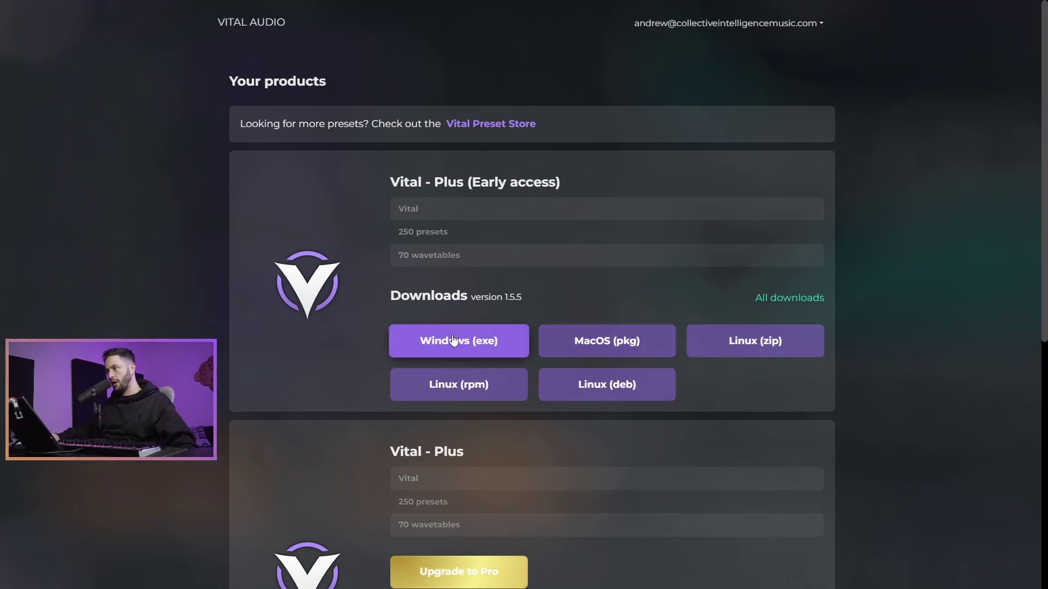
- Download the Windows (exe) version and save VitalInstaller.exe into Downloads
left_click(428, 348)
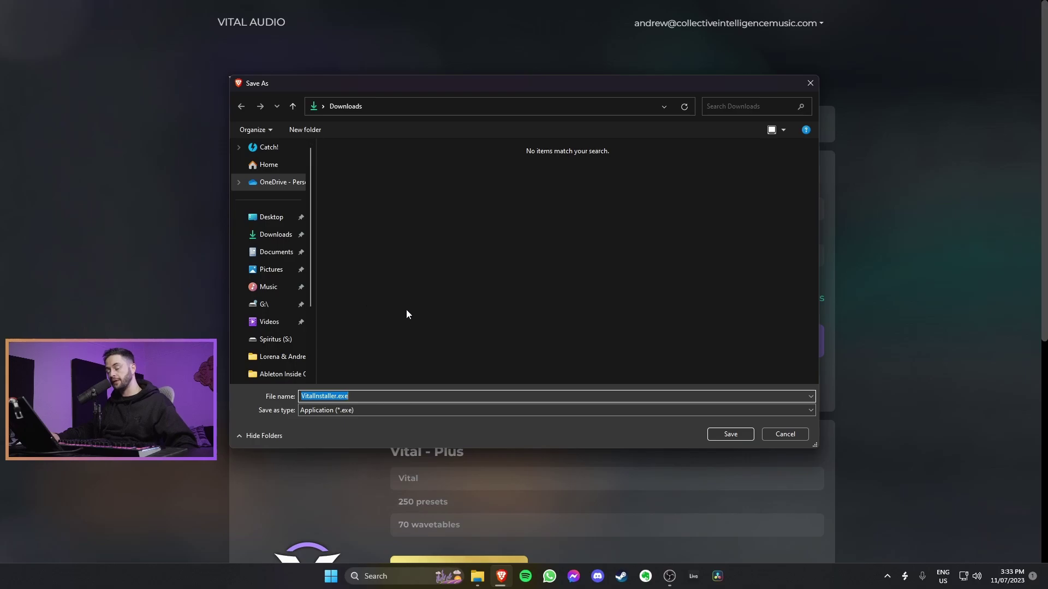
left_click(721, 435)
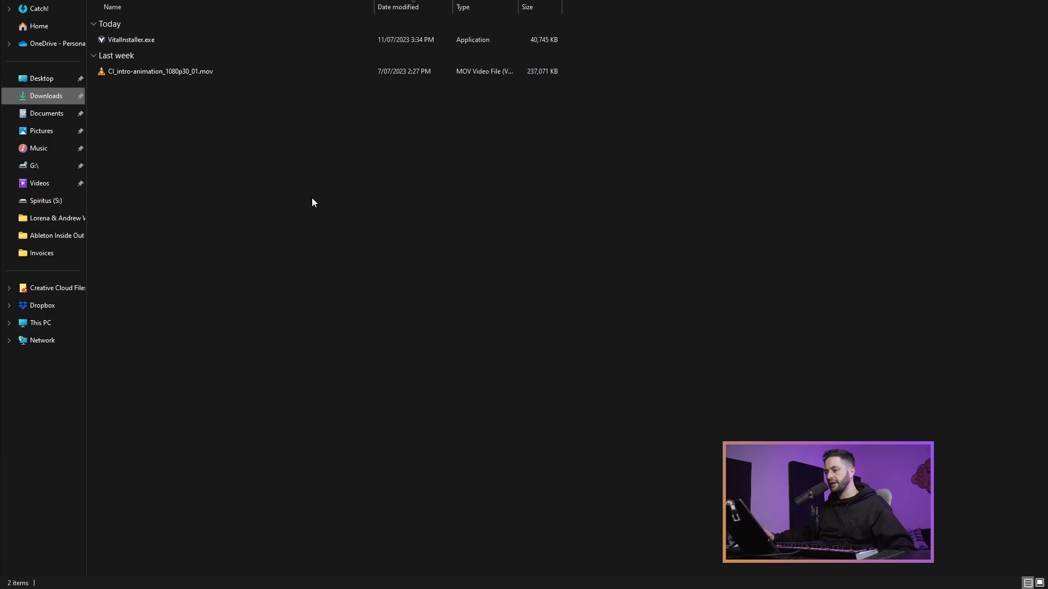
- Run VitalInstaller.exe from the Downloads folder
double_click(145, 41)
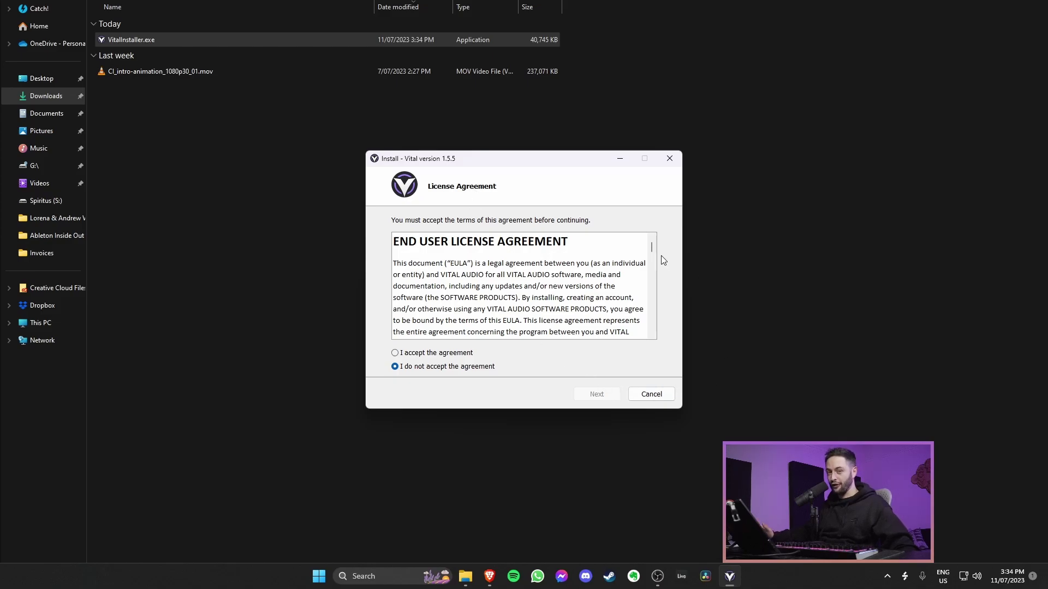
- Accept the license agreement and keep Custom installation as the install type
left_click(414, 354)
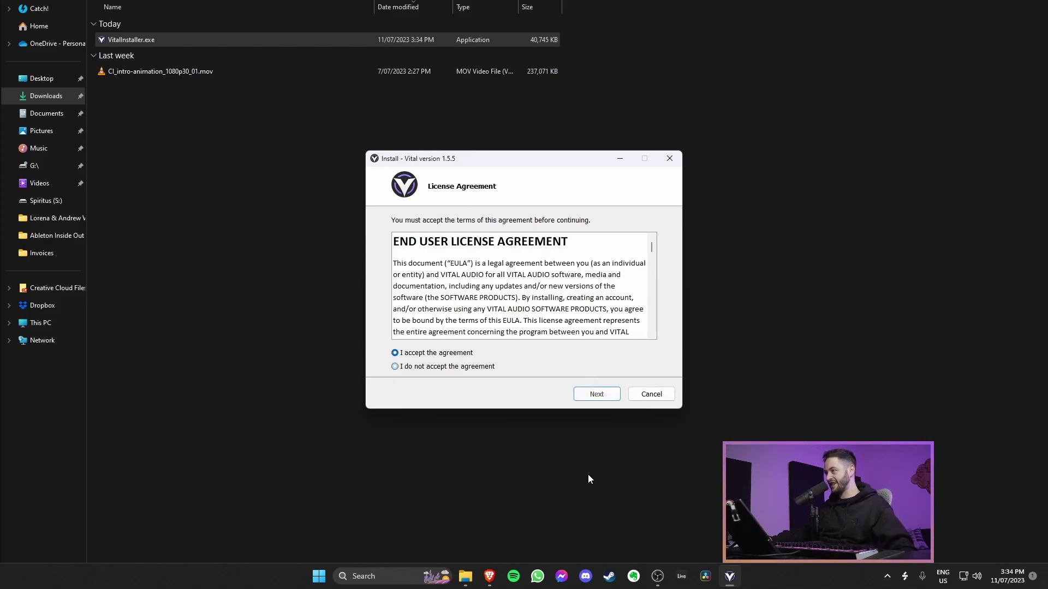
left_click(593, 400)
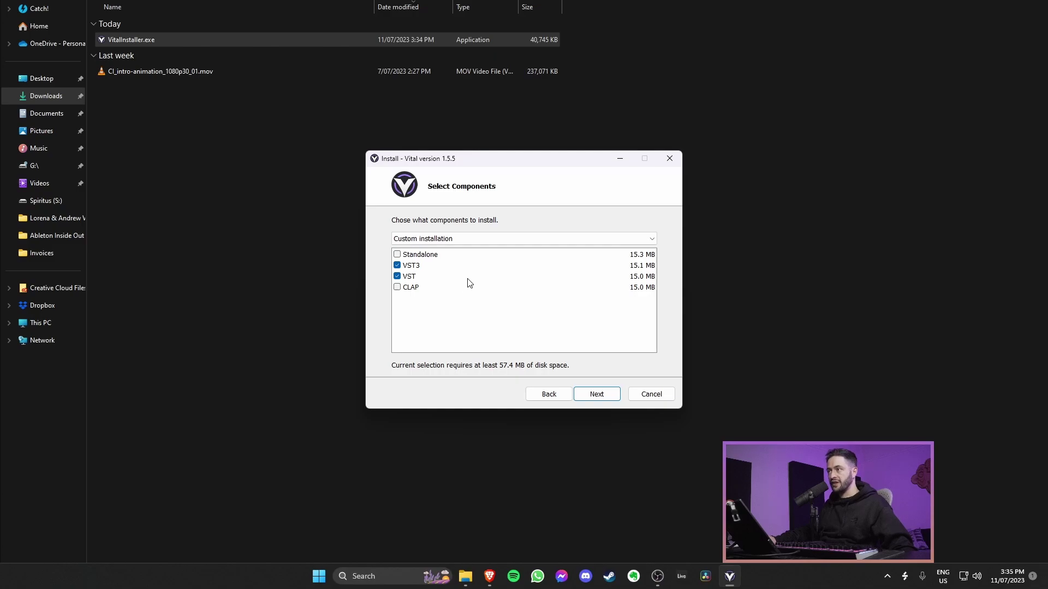
left_click(445, 239)
left_click(407, 268)
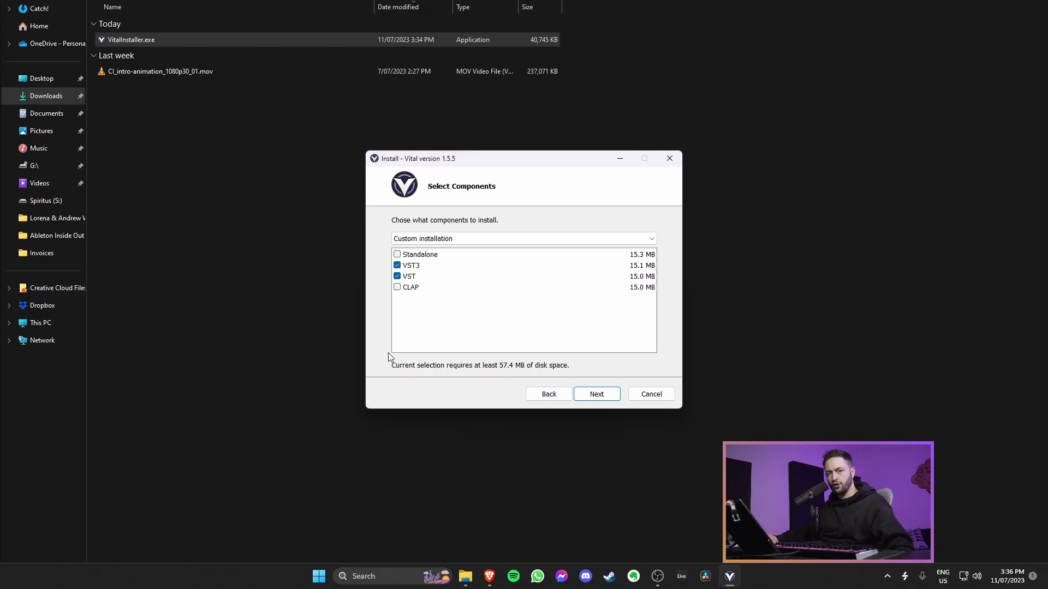
- Set C:\VST 3 as the installation folder for VST3 plug-ins
left_click(605, 401)
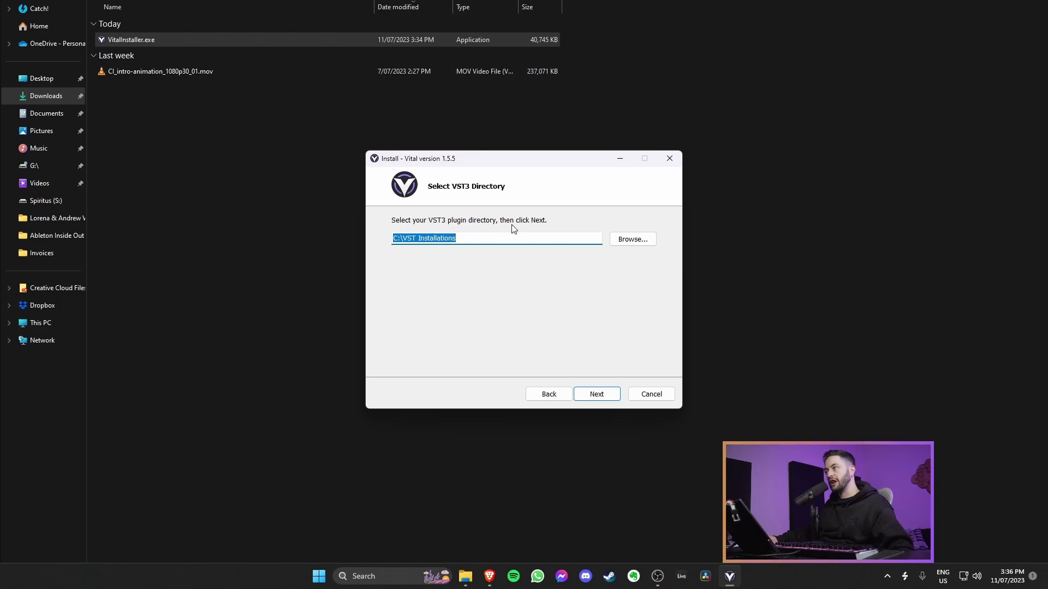
left_click(630, 240)
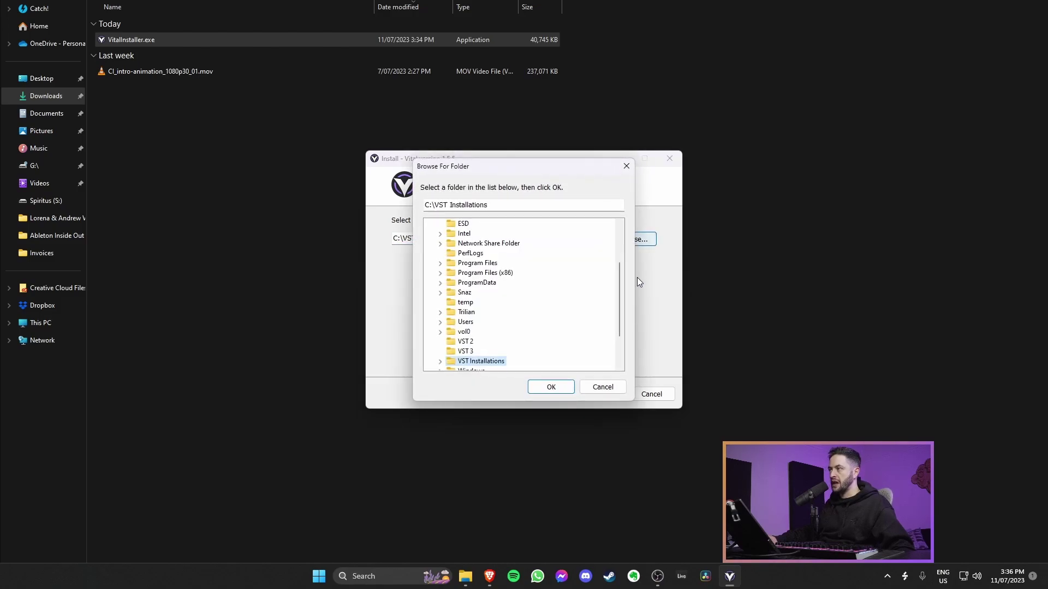
left_click(464, 352)
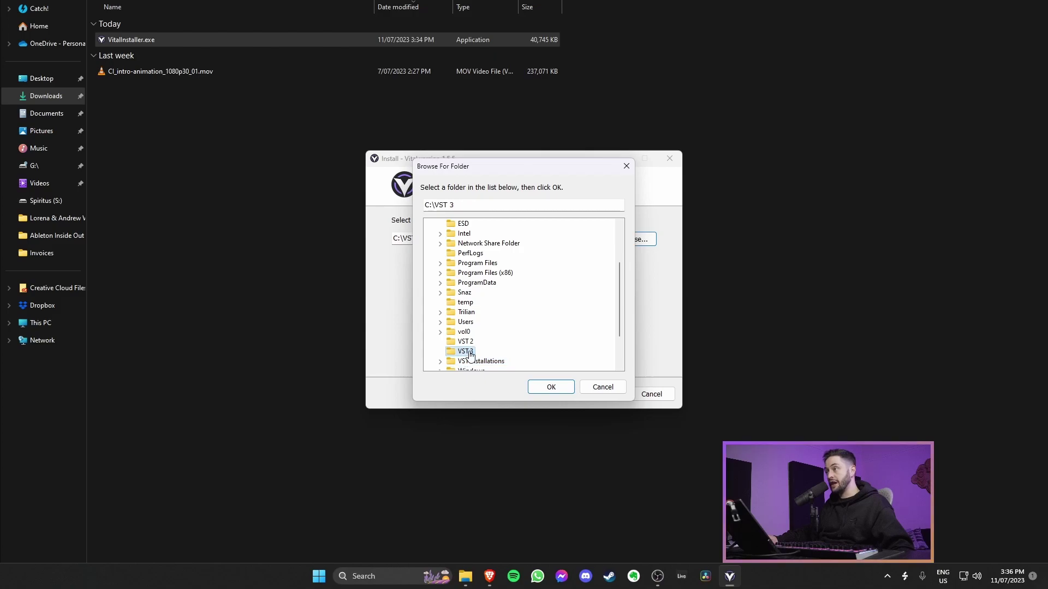
left_click(548, 387)
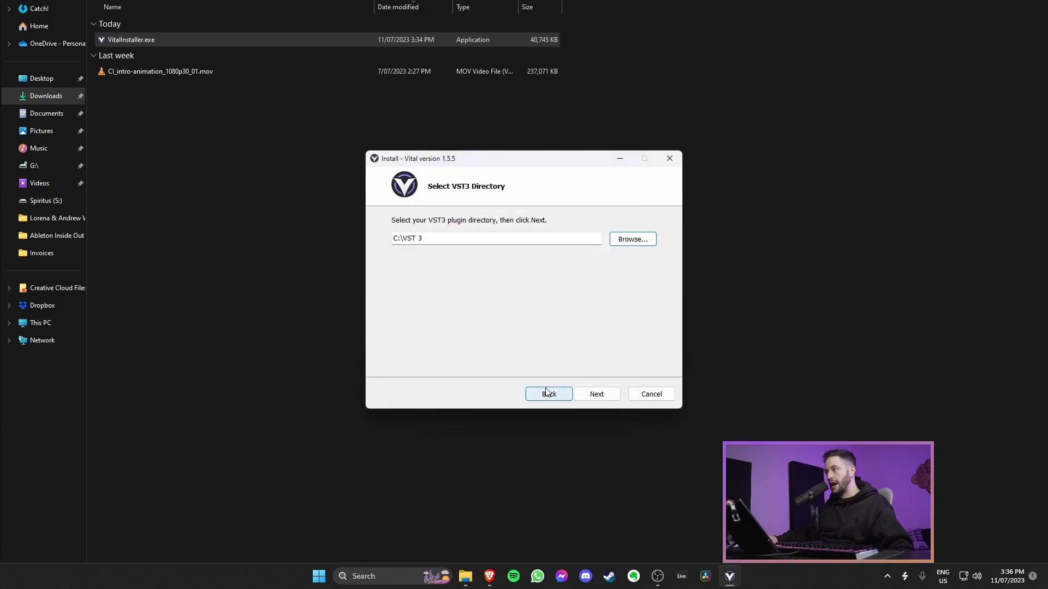
- Set C:\VST 2 as the installation folder for VST plug-ins
left_click(600, 395)
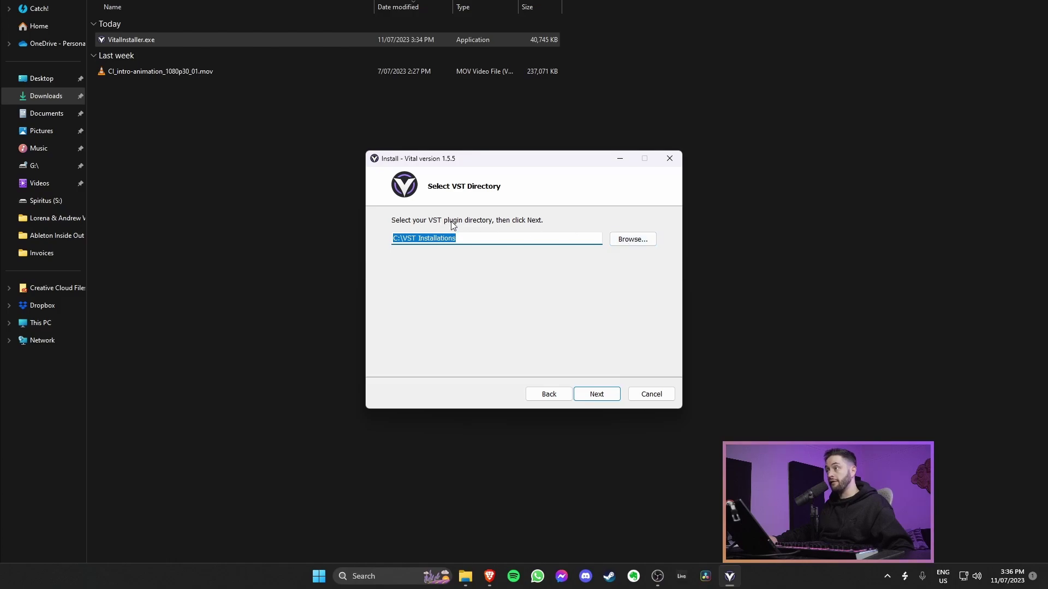
left_click(632, 243)
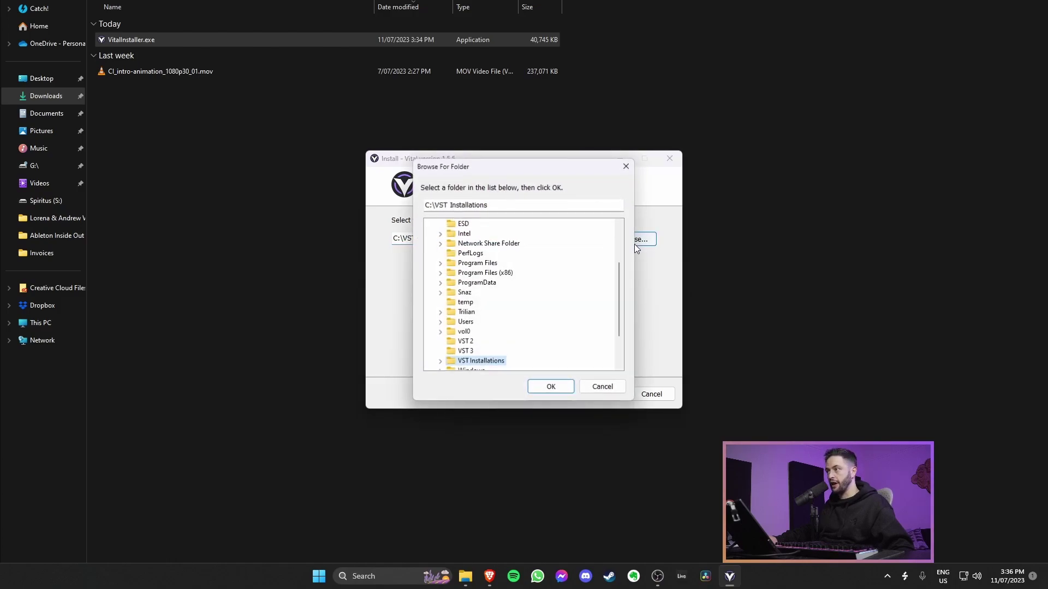
left_click(466, 343)
left_click(550, 387)
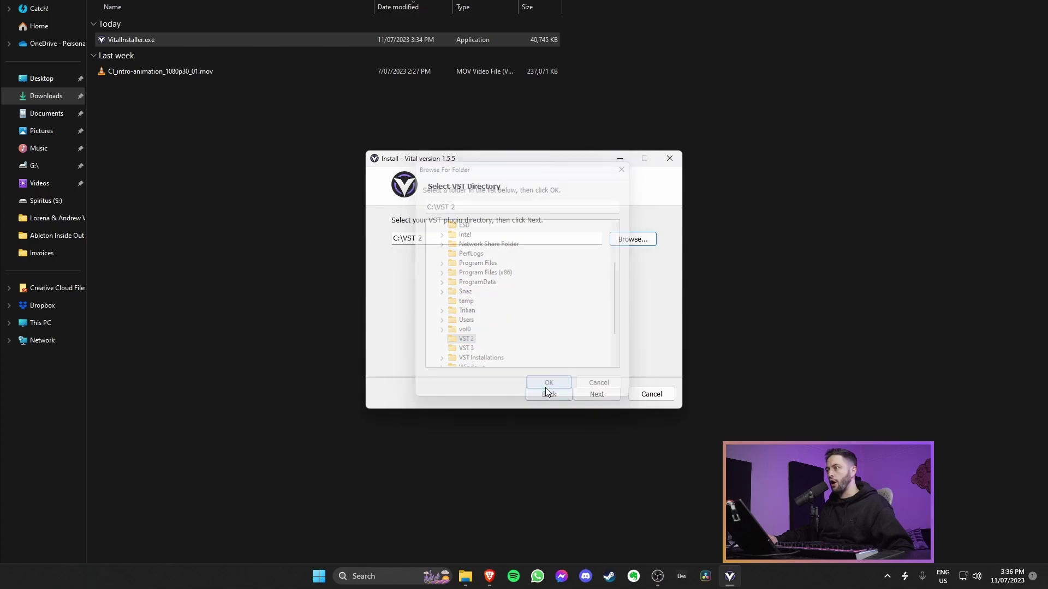
- Review the setup type and VST3 entry in the install summary, then install Vital
left_click(591, 398)
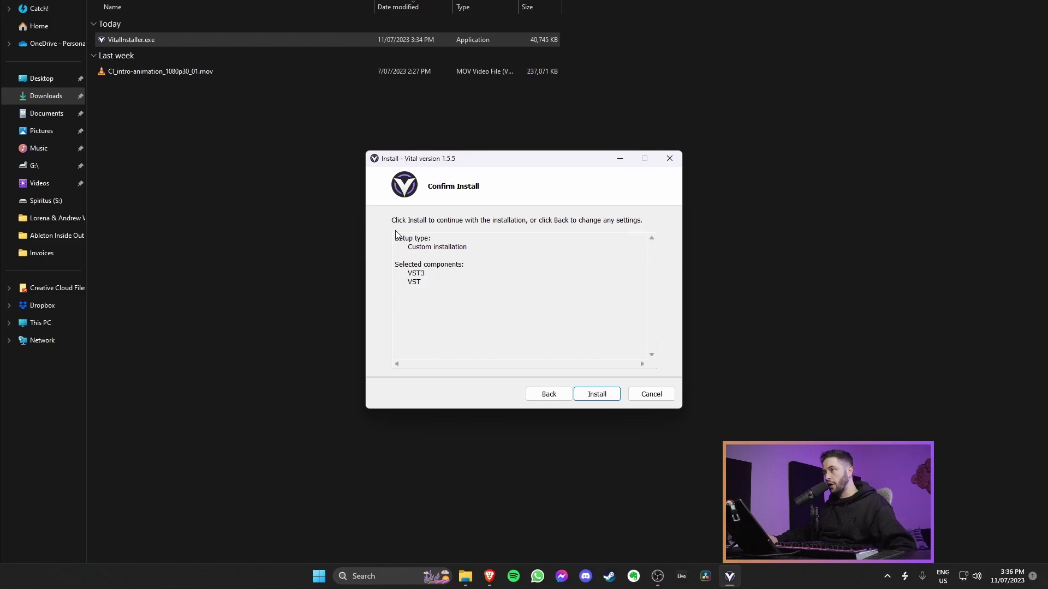
left_click_drag(402, 240, 482, 252)
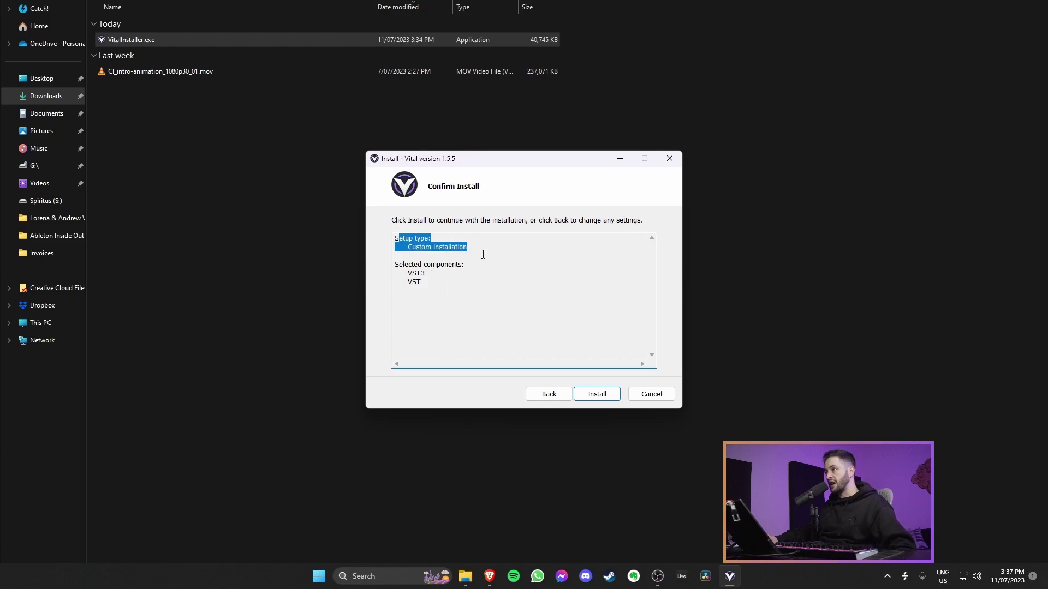
left_click(482, 255)
double_click(410, 274)
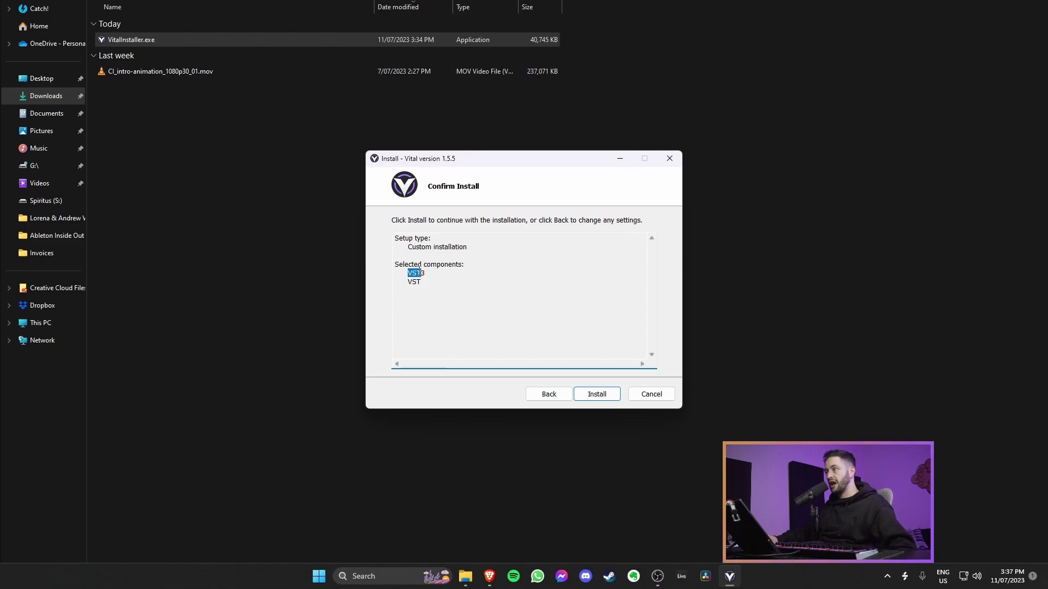
left_click(461, 313)
left_click(597, 394)
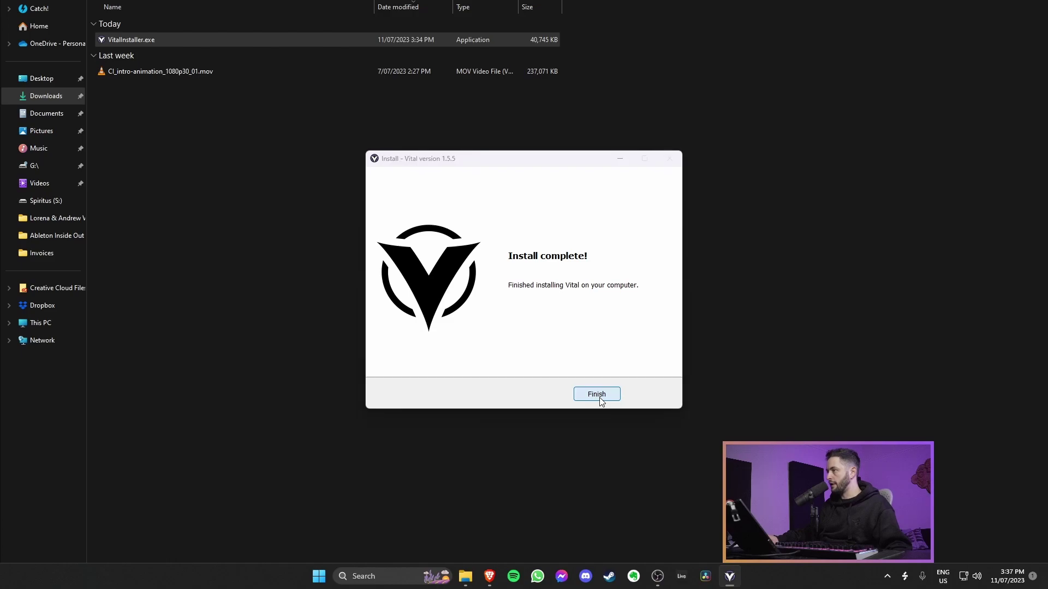
- Close the finished installer and open C:\VST 2 to check for Vital.dll
left_click(600, 400)
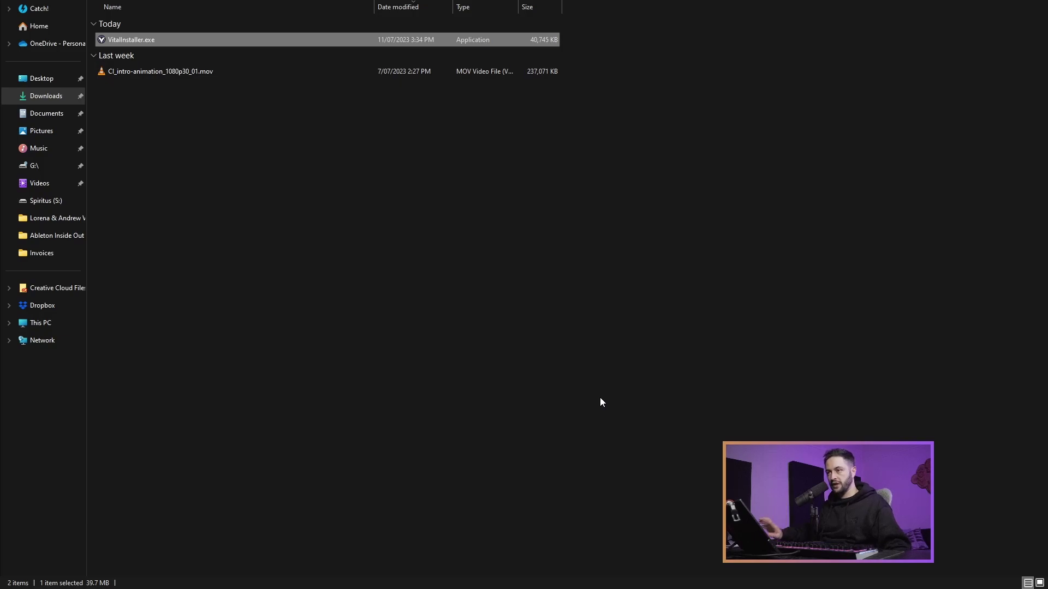
left_click(39, 326)
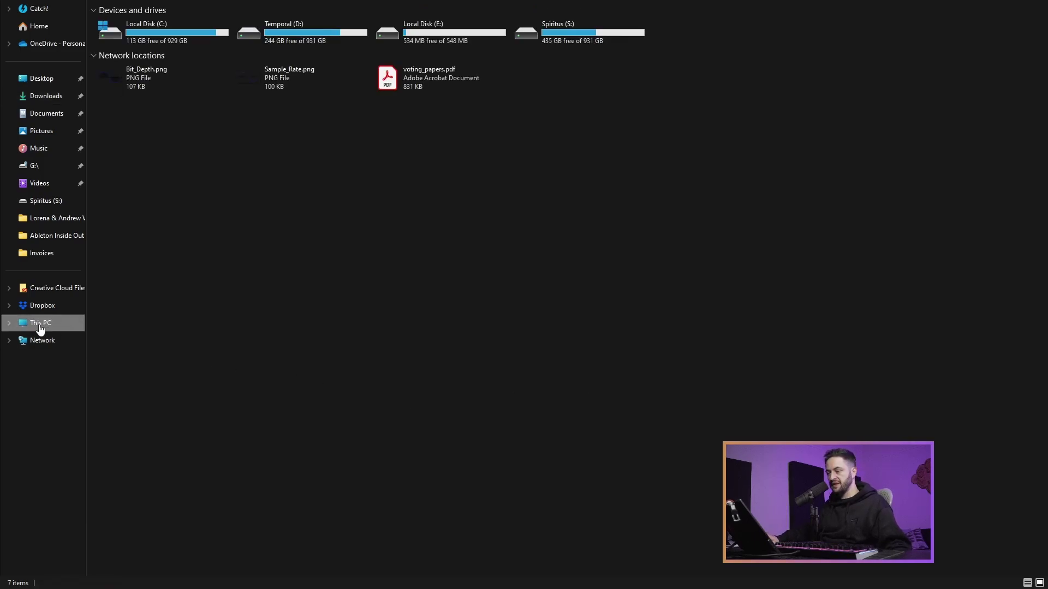
double_click(146, 31)
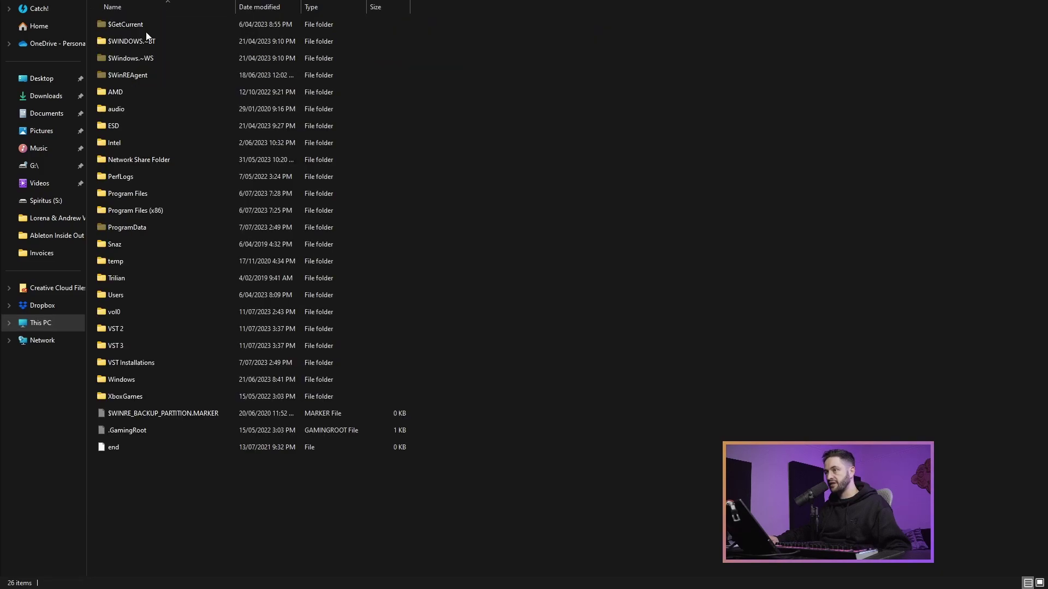
double_click(100, 333)
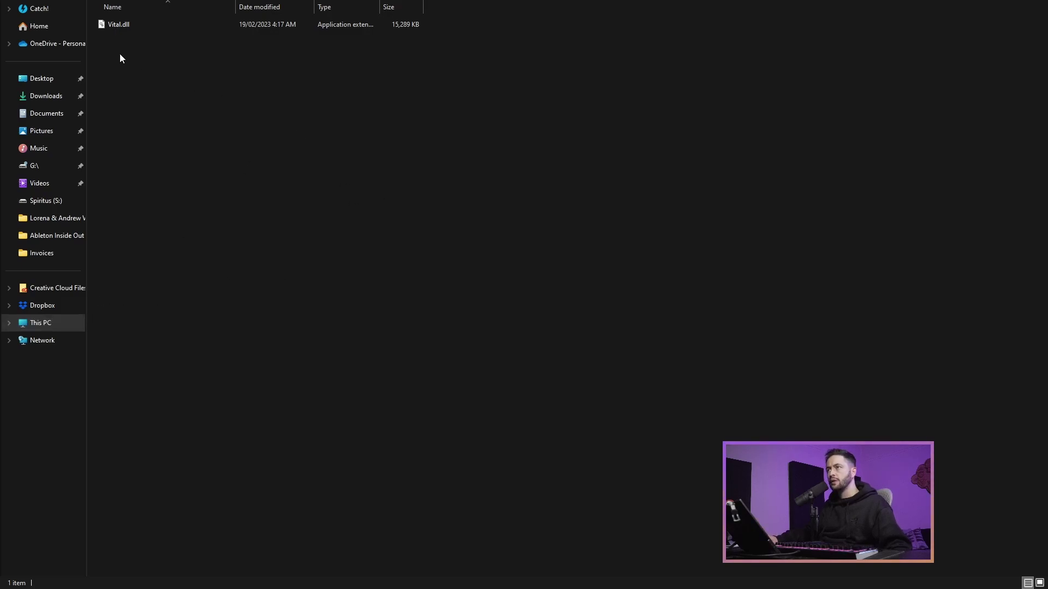
- Return to Local Disk (C:) and open VST 3 to check for Vital.vst3
mouse_move(125, 28)
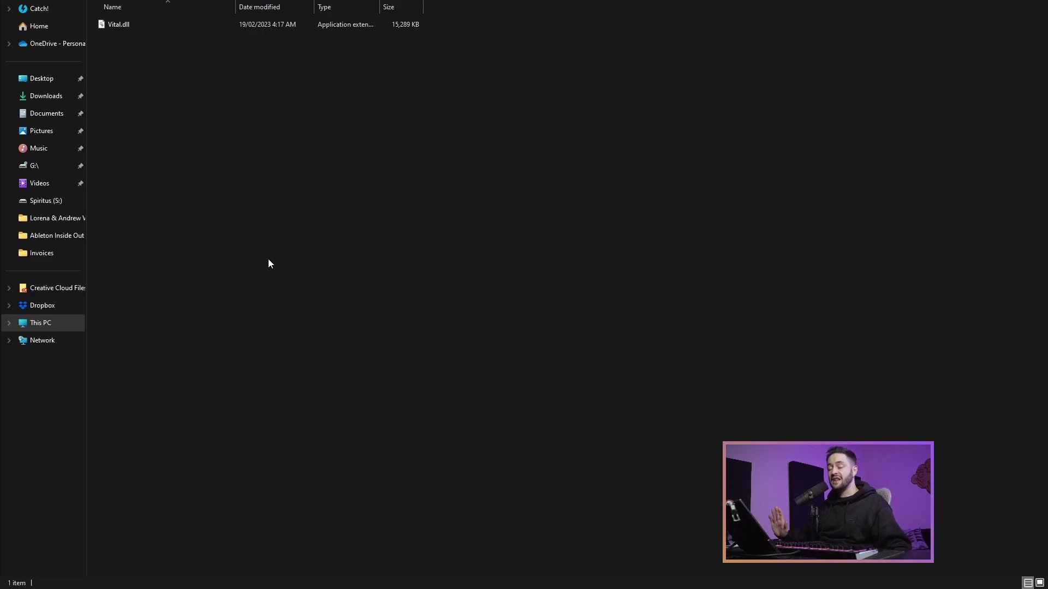
left_click(55, 325)
double_click(143, 21)
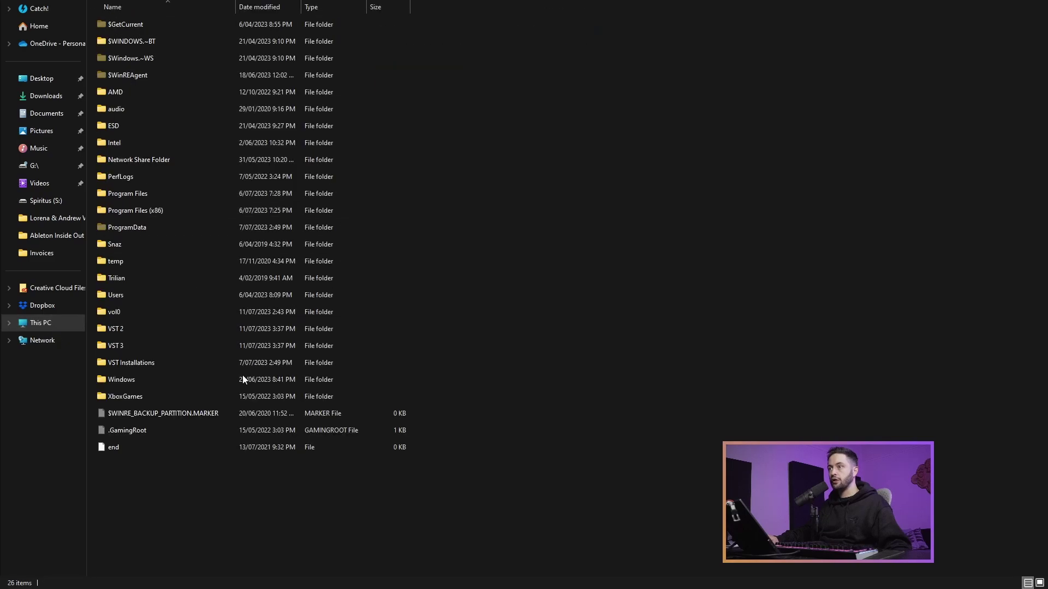
double_click(129, 346)
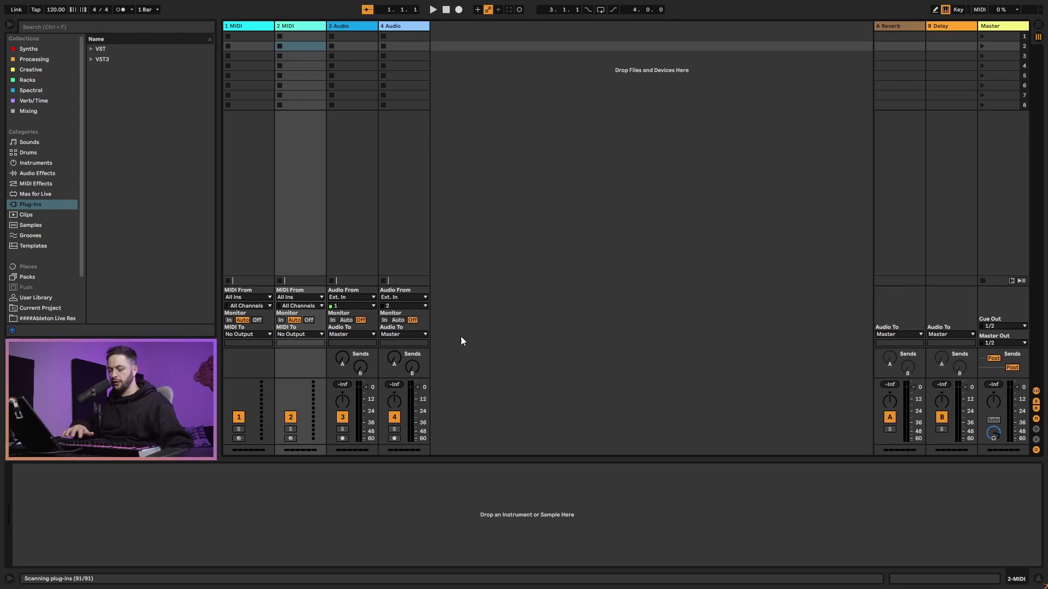
key("F11")
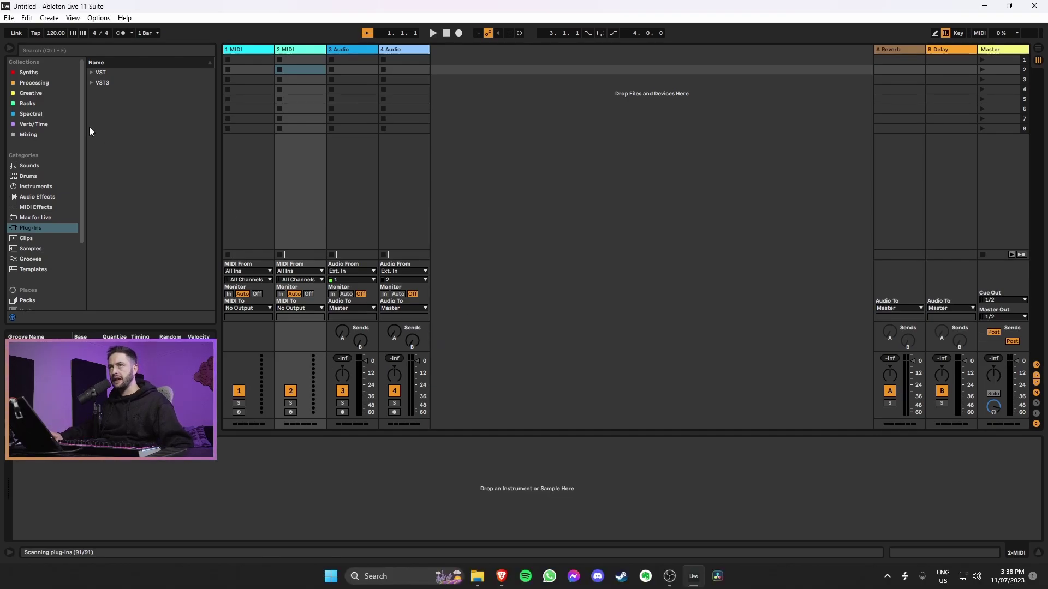
left_click(98, 18)
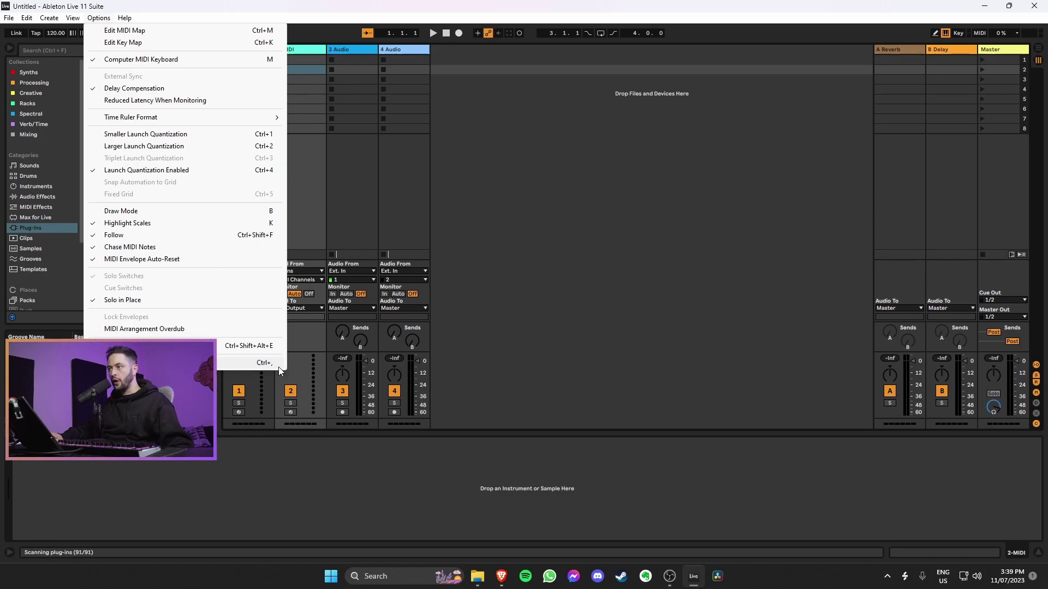
left_click(517, 321)
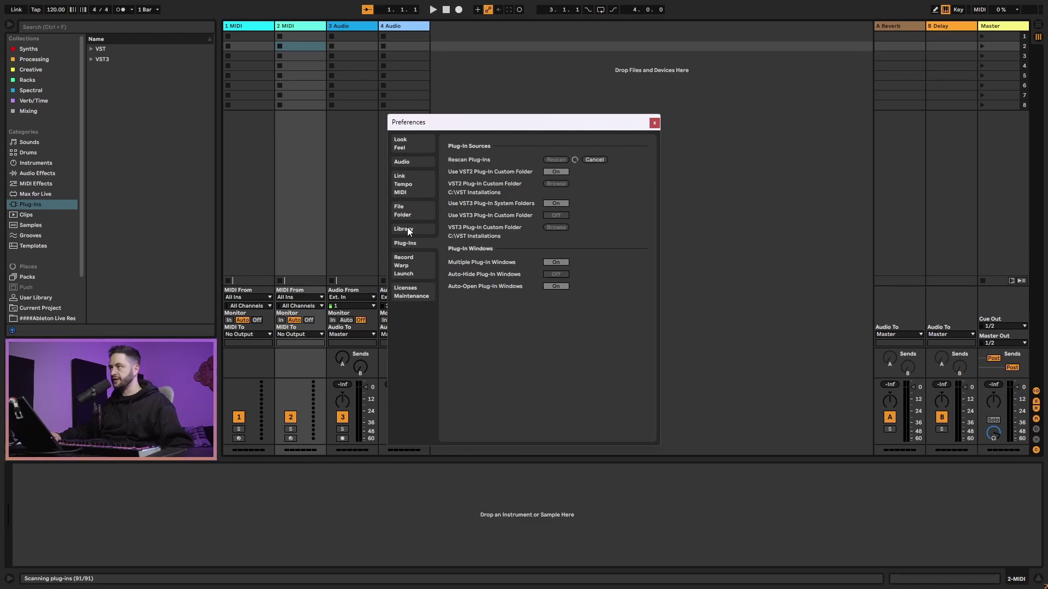
- Stop the plug-in rescan, browse to C:\VST 2 for the VST2 custom folder, then cancel
left_click(599, 160)
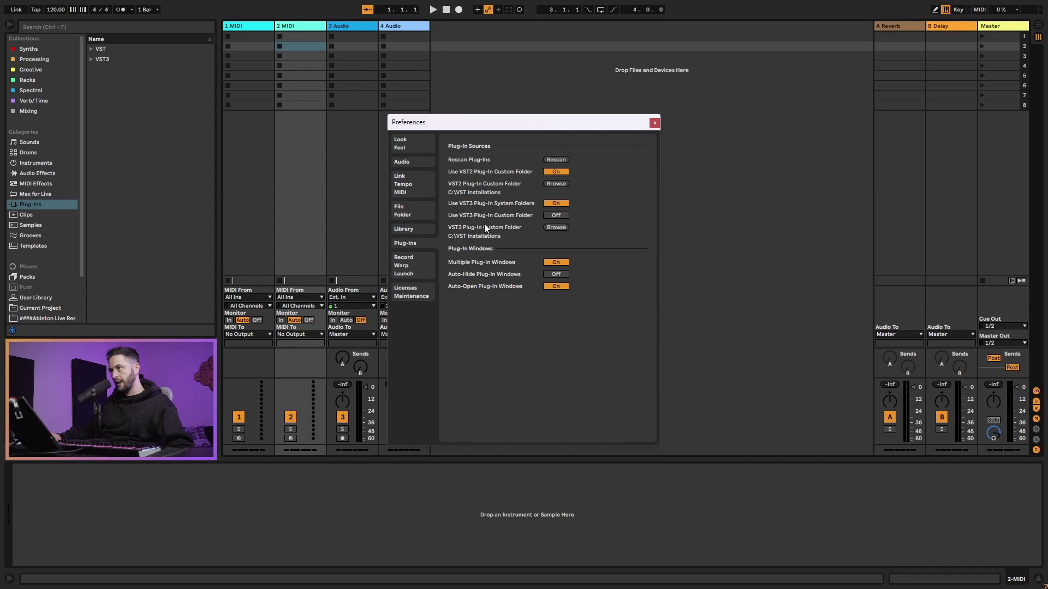
left_click(552, 184)
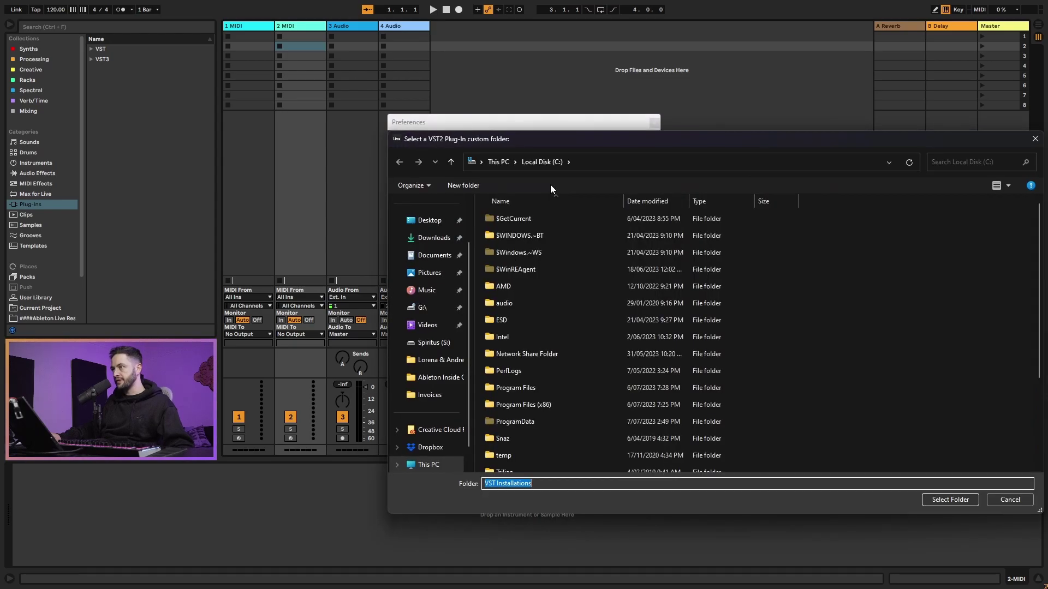
left_click(432, 464)
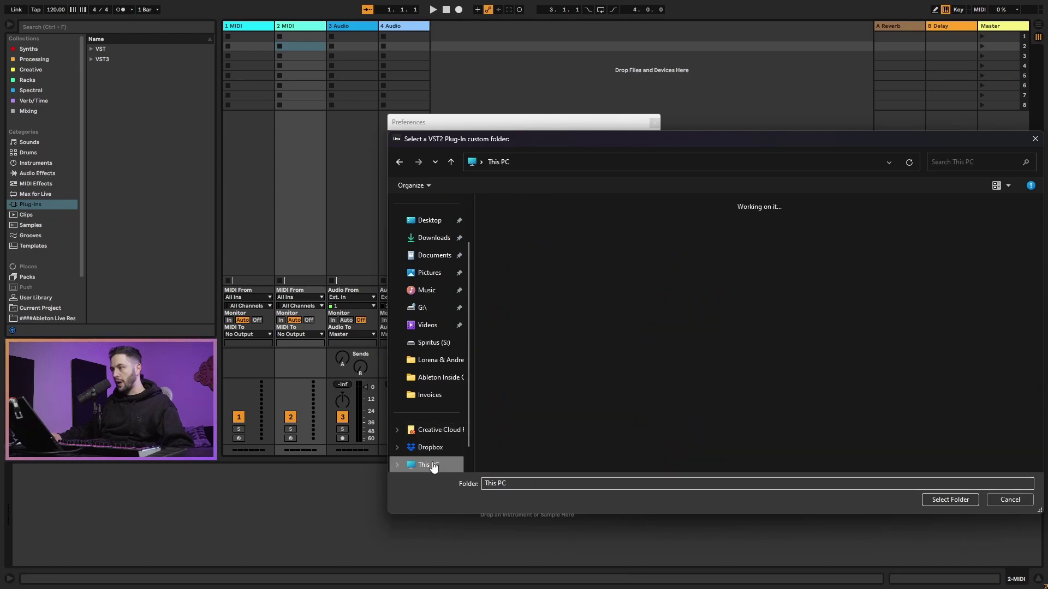
double_click(554, 236)
scroll(598, 339, "down", 3)
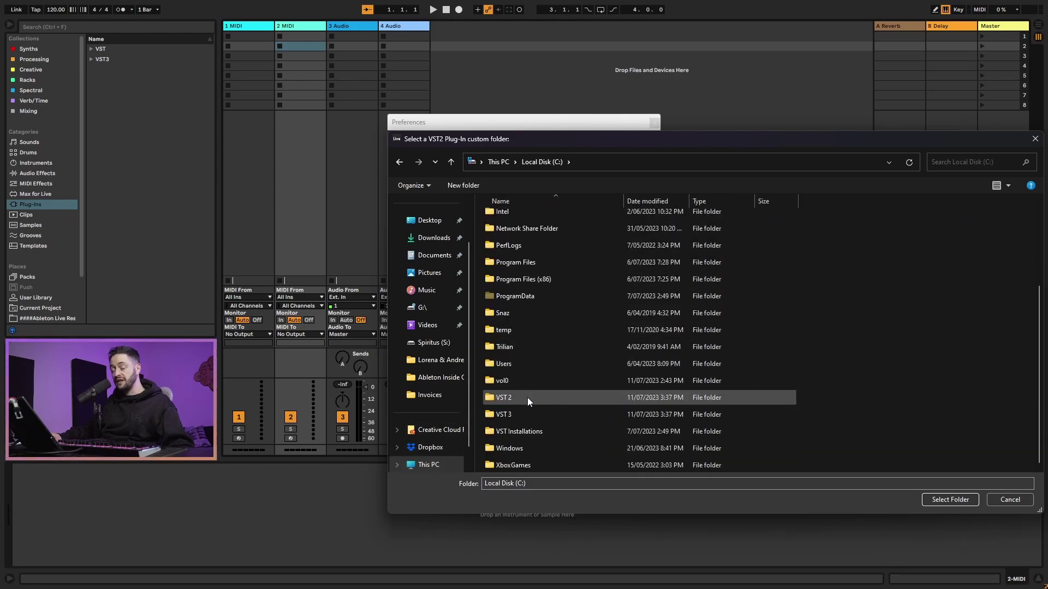
left_click(716, 395)
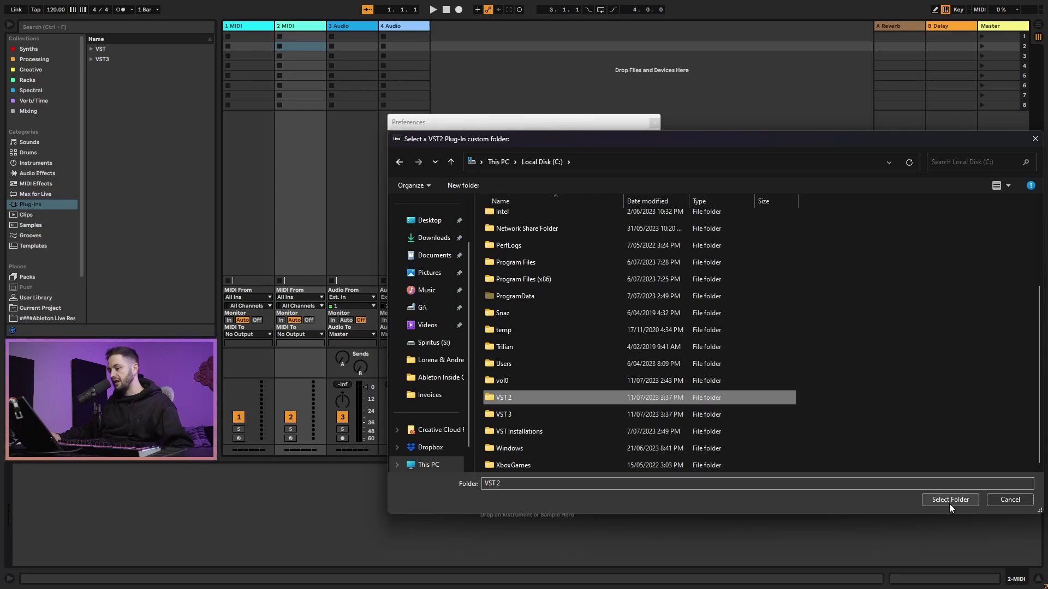
left_click(1002, 500)
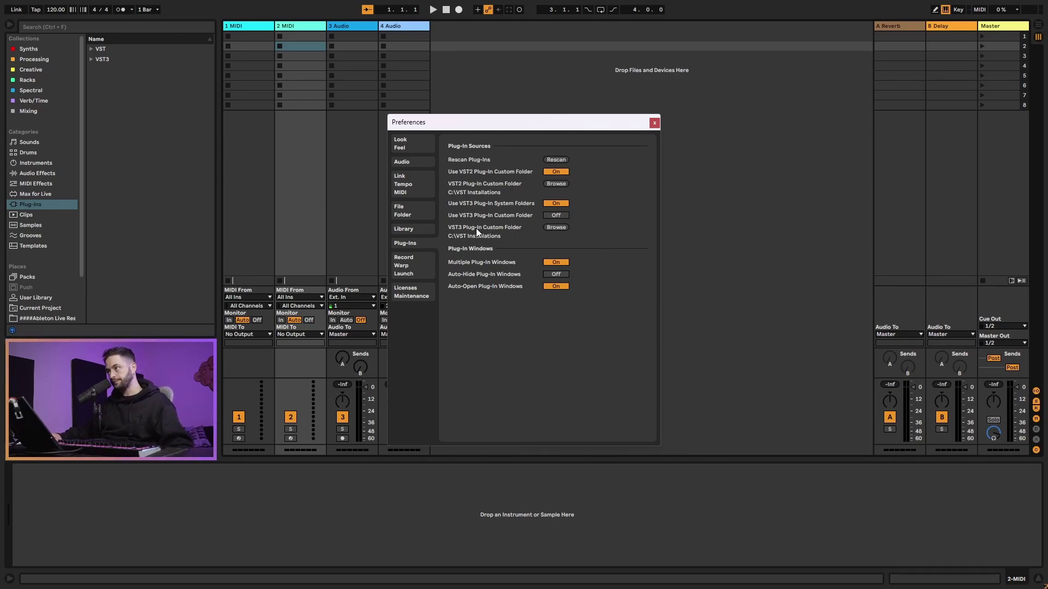
left_click(556, 227)
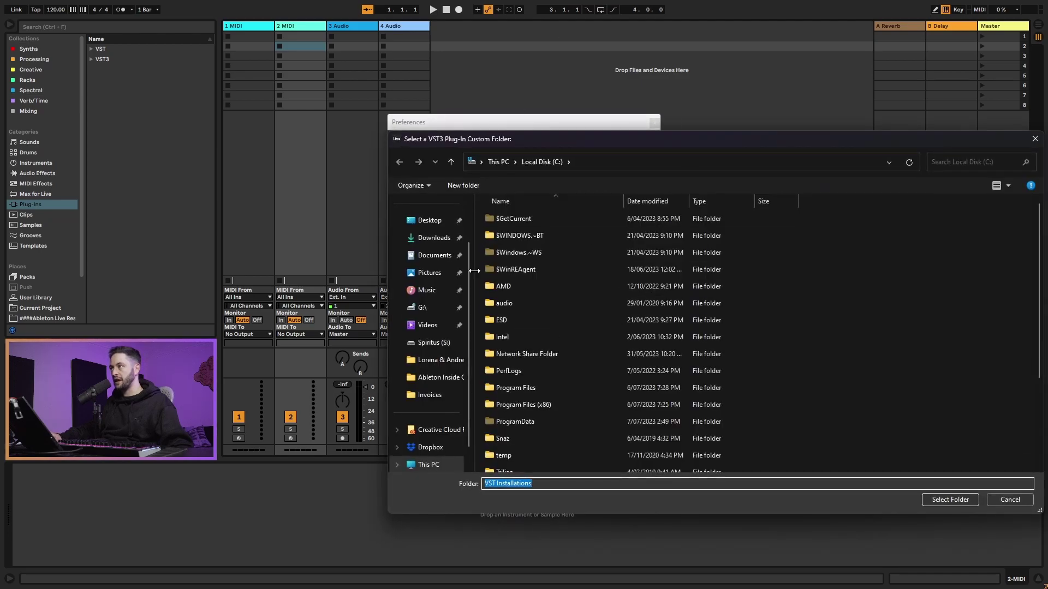
left_click(417, 465)
double_click(532, 234)
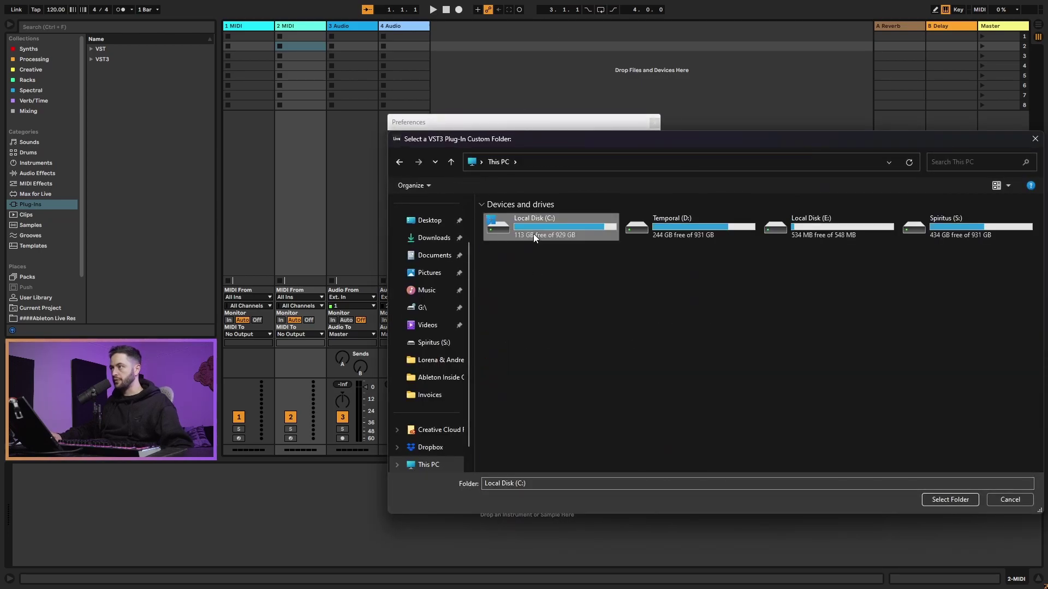
scroll(548, 404, "down", 3)
left_click(507, 414)
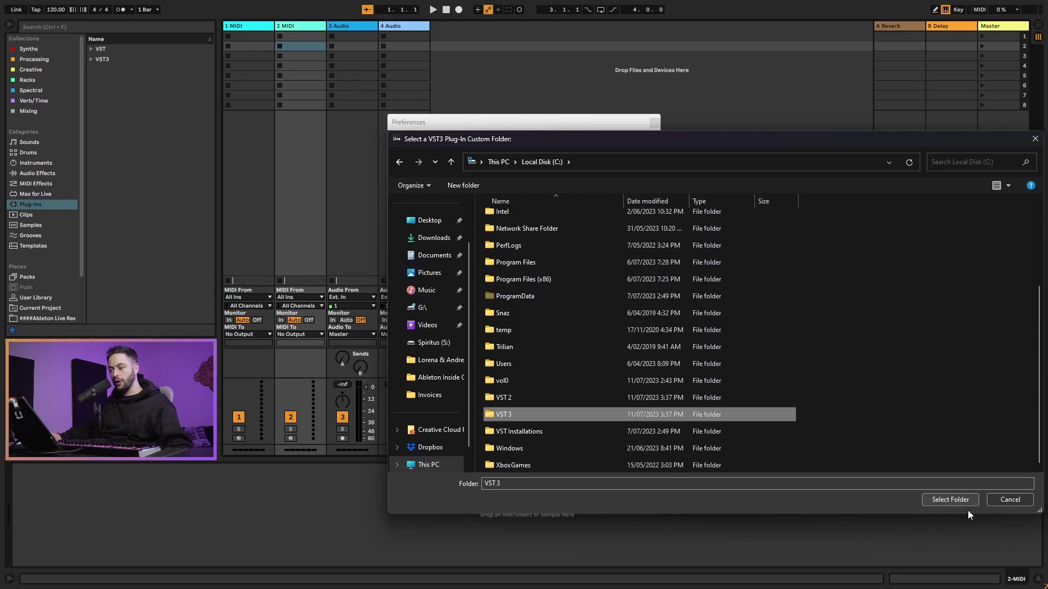
left_click(1008, 503)
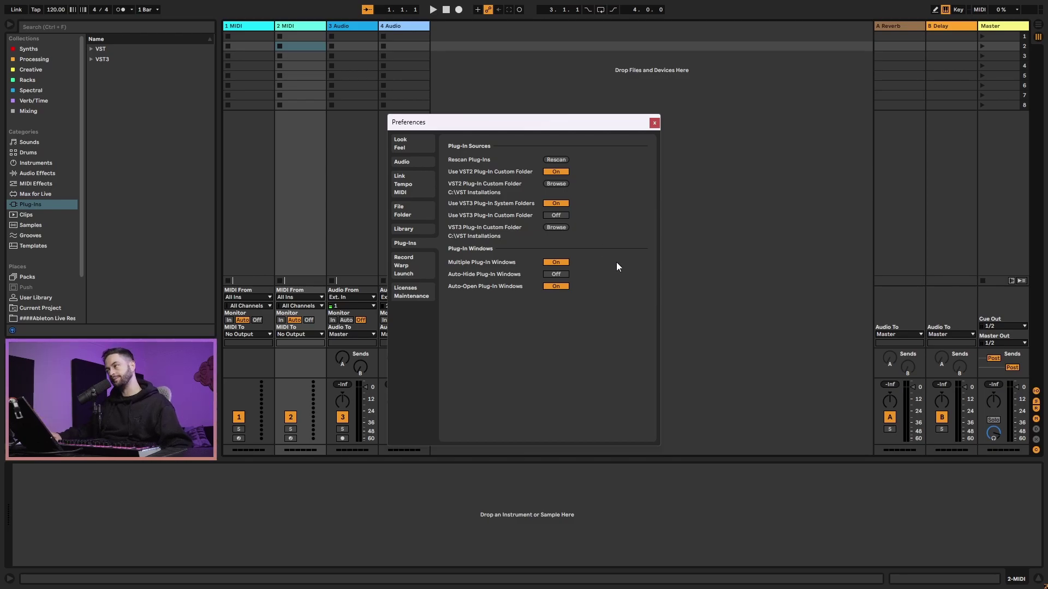
- Close Preferences and expand the VST folder in the browser's Plug-Ins category
left_click(654, 122)
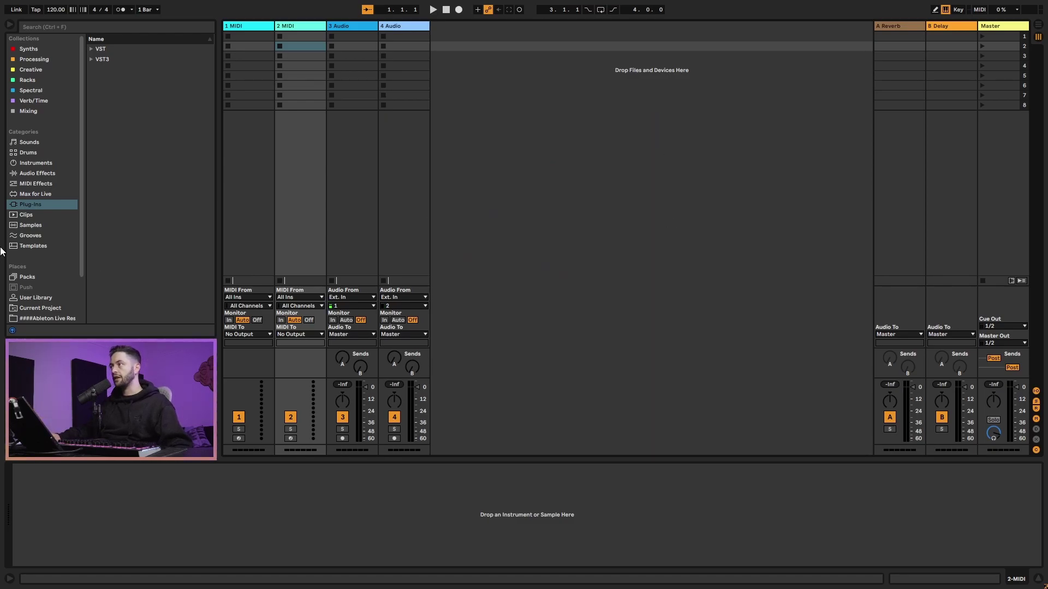
left_click(48, 206)
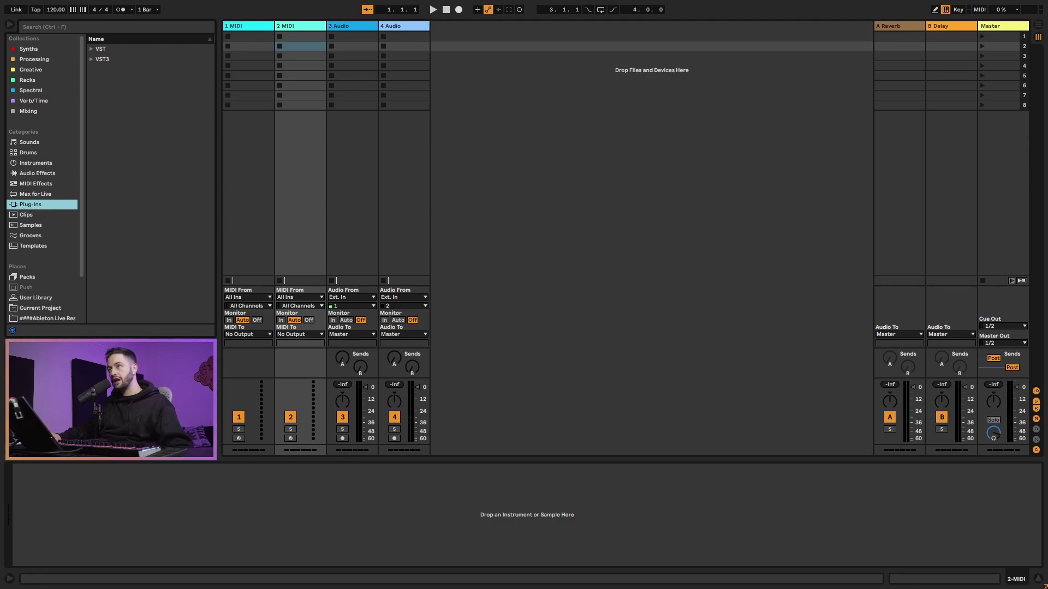
left_click(91, 48)
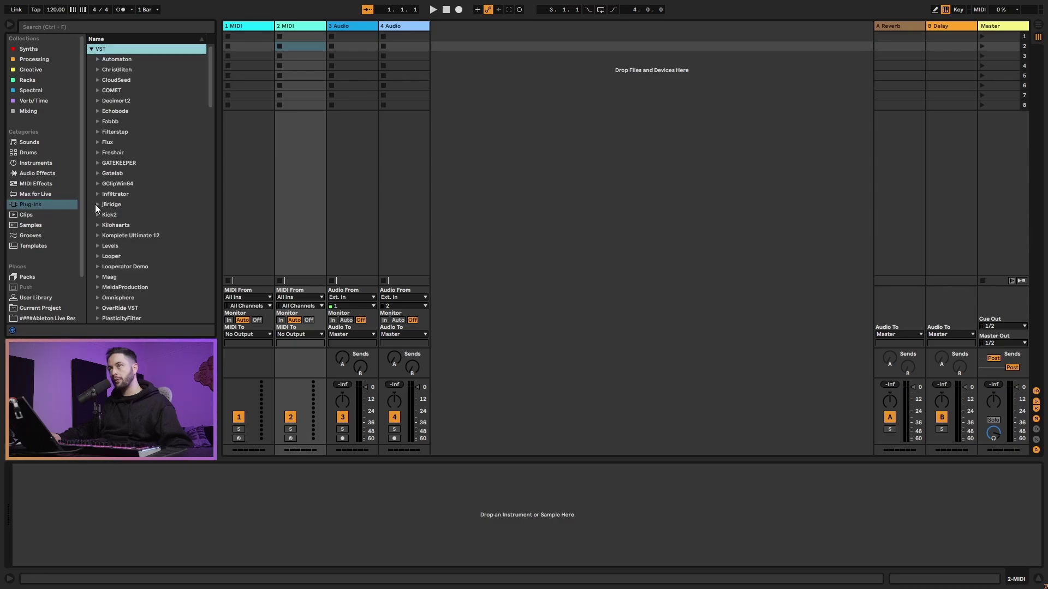
scroll(130, 221, "down", 3)
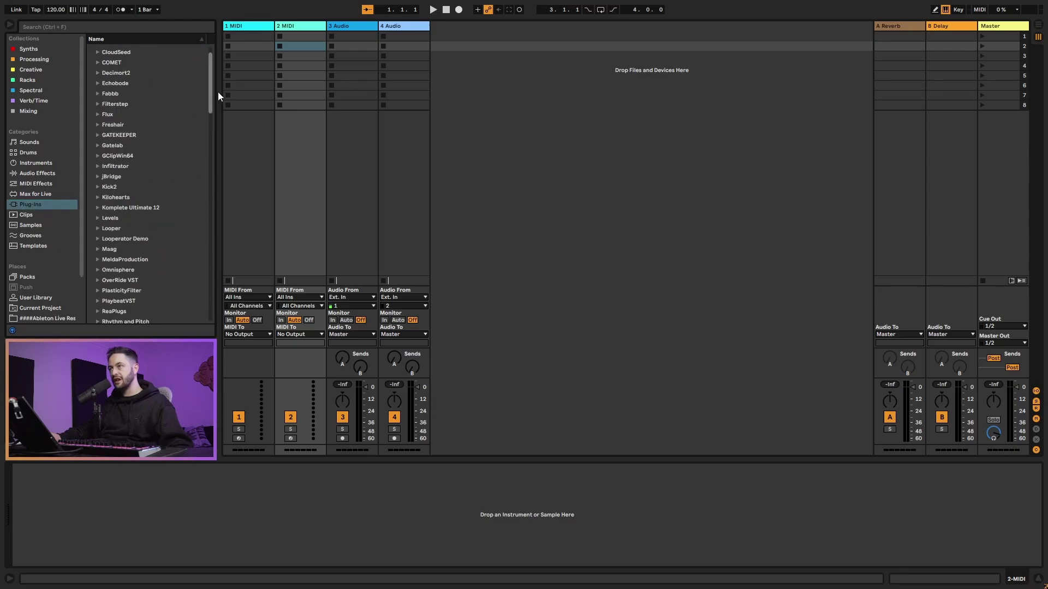
scroll(93, 60, "up", 3)
left_click(91, 49)
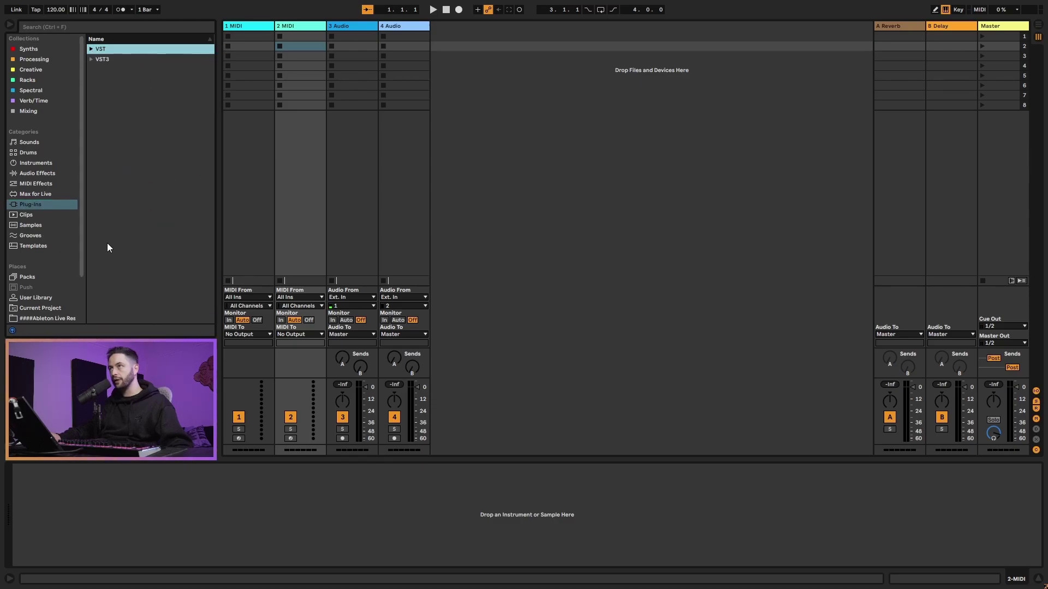
left_click(100, 48)
- Scroll the plug-in list and select bx_cleansweep V2 x64
left_click_drag(211, 54, 226, 89)
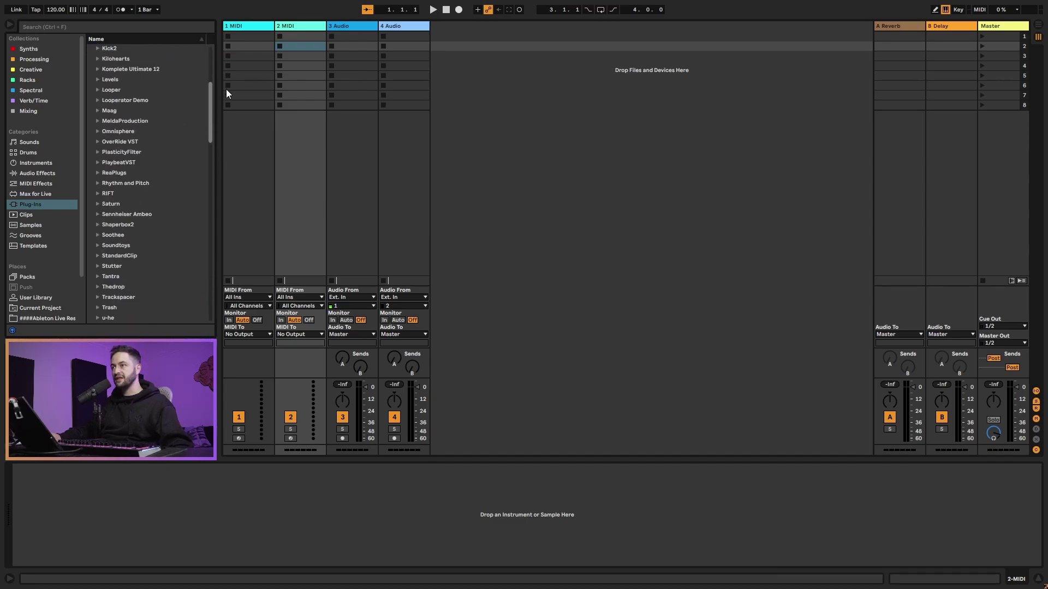
scroll(143, 187, "down", 7)
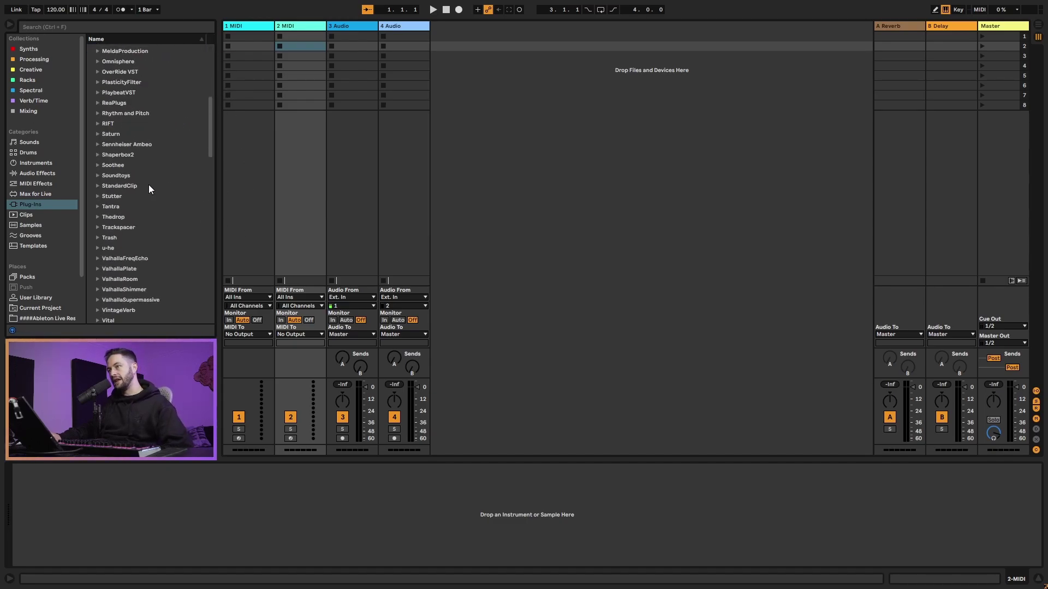
scroll(149, 188, "down", 6)
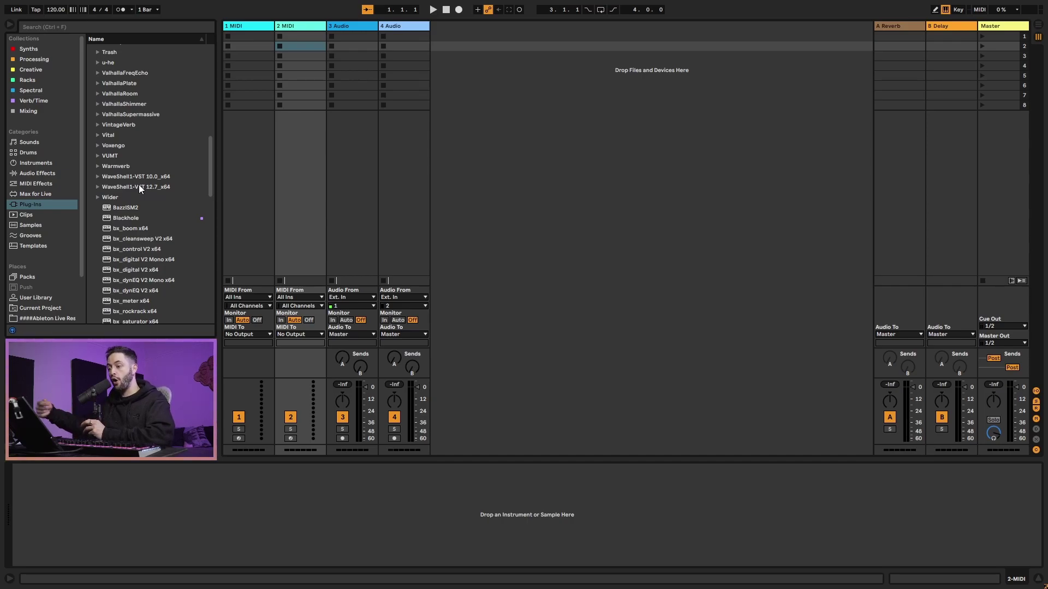
left_click(174, 242)
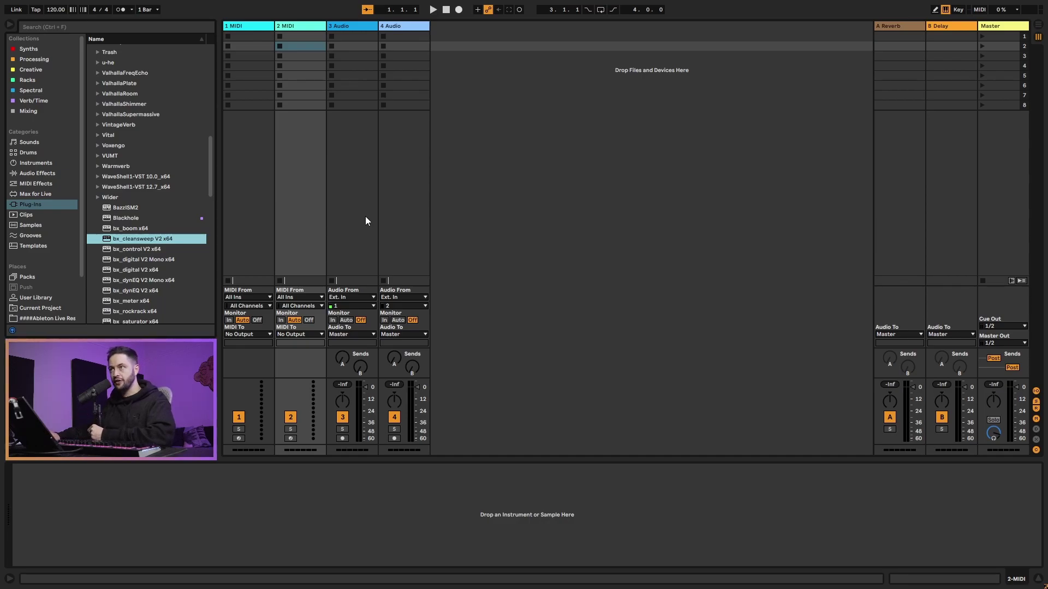
- Check which plug-ins the Synths collection holds, then return to the full Plug-Ins list
right_click(150, 240)
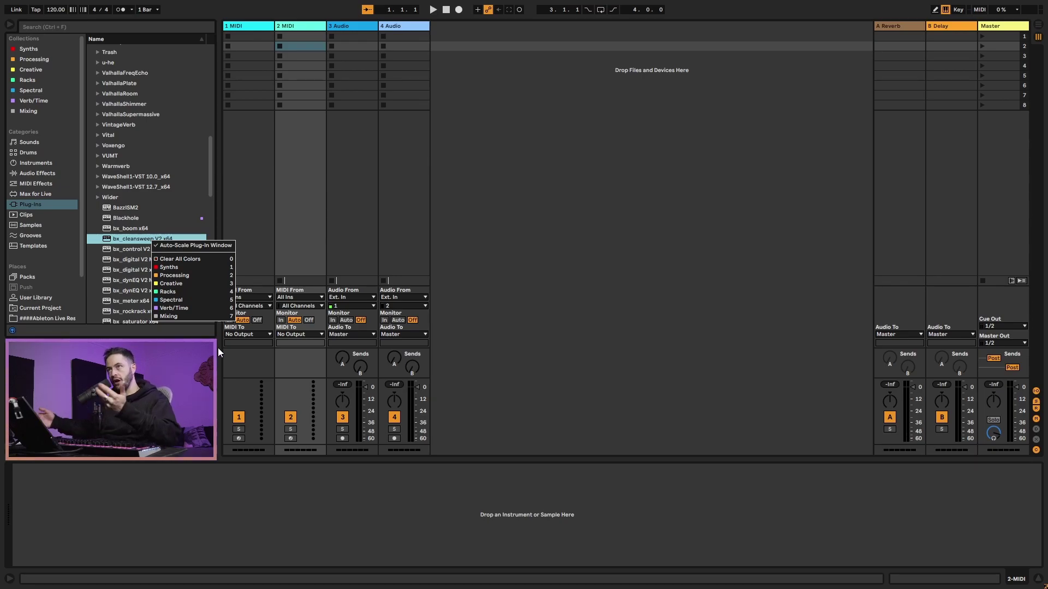
left_click(58, 96)
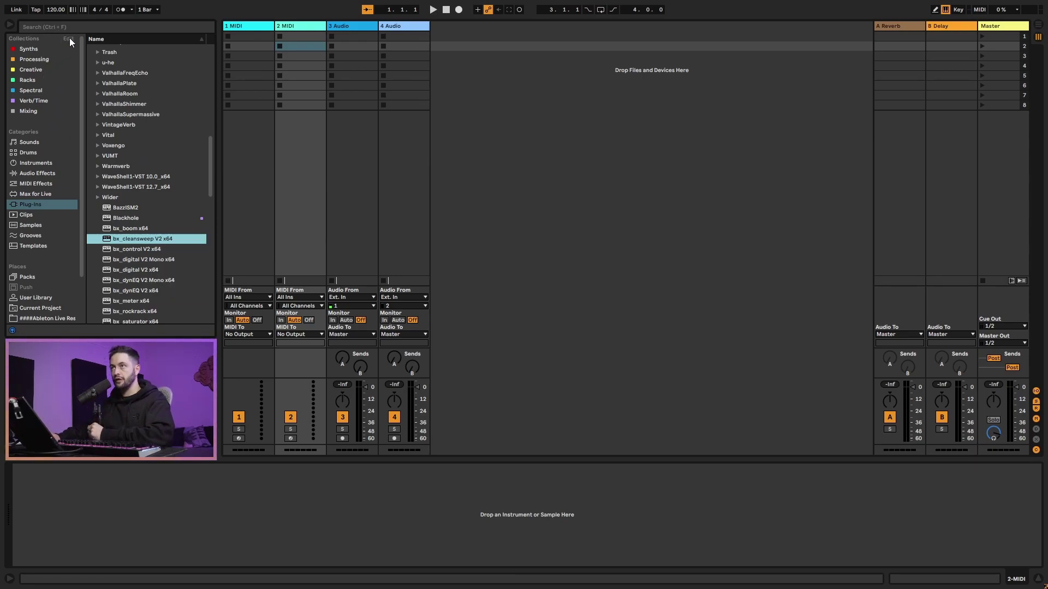
left_click(70, 38)
left_click(39, 50)
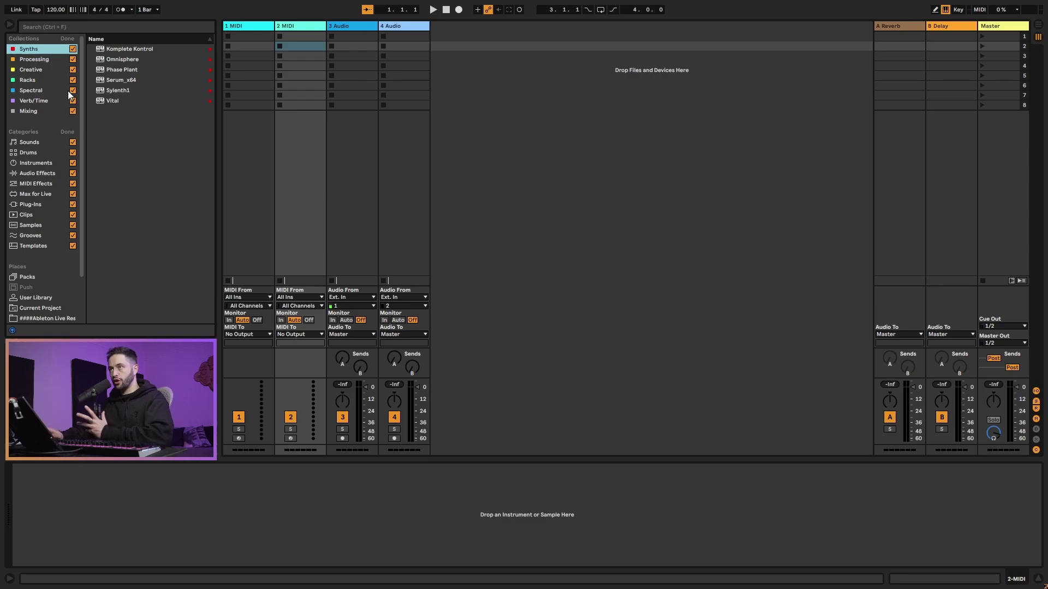
left_click(68, 40)
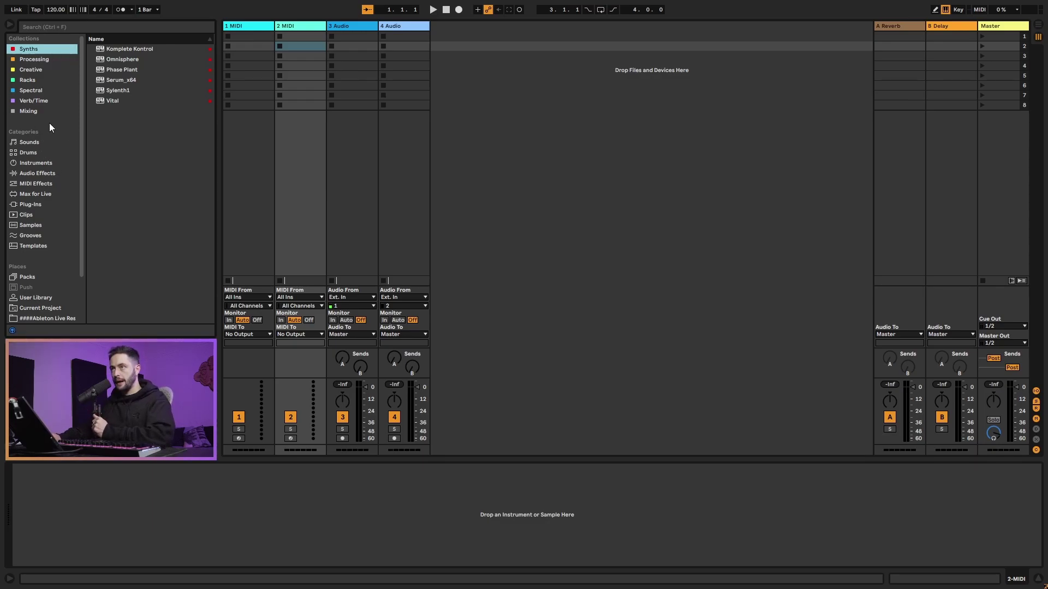
left_click(30, 205)
- Tag bx_cleansweep V2 x64 with the Mixing colour collection
right_click(156, 240)
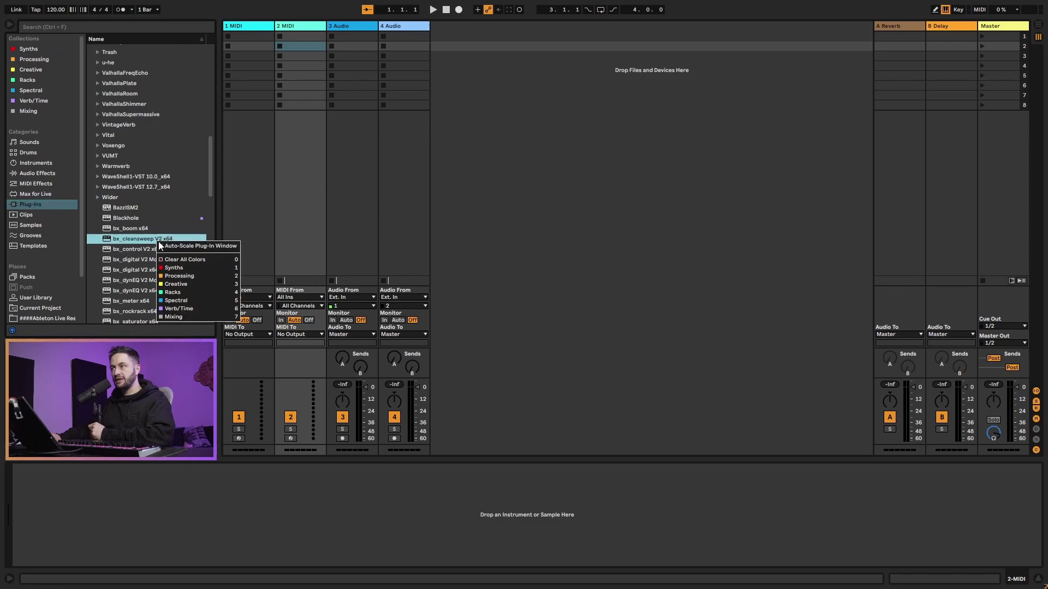
left_click(180, 316)
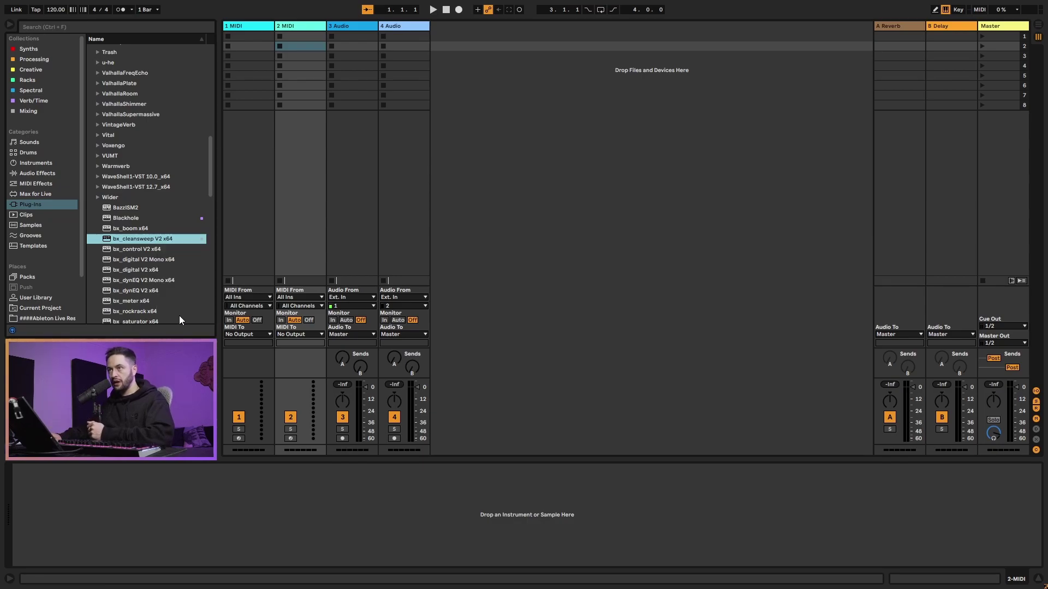
left_click(202, 249)
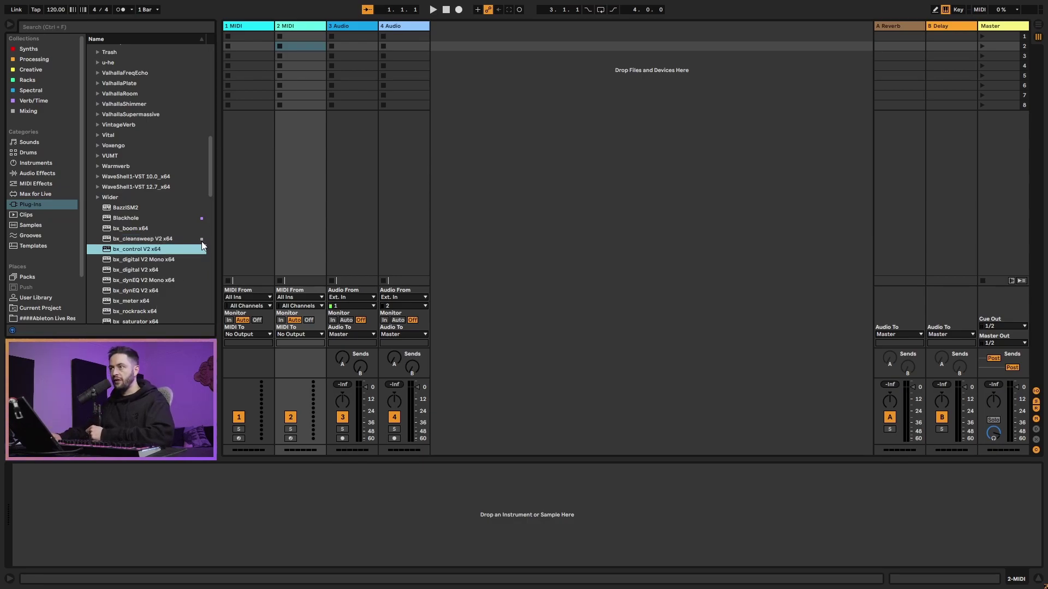
- Clear all colours from bx_cleansweep V2 x64, leaving Fresh Air, Maag EQ4 and Trackspacer25 in Mixing
left_click(31, 109)
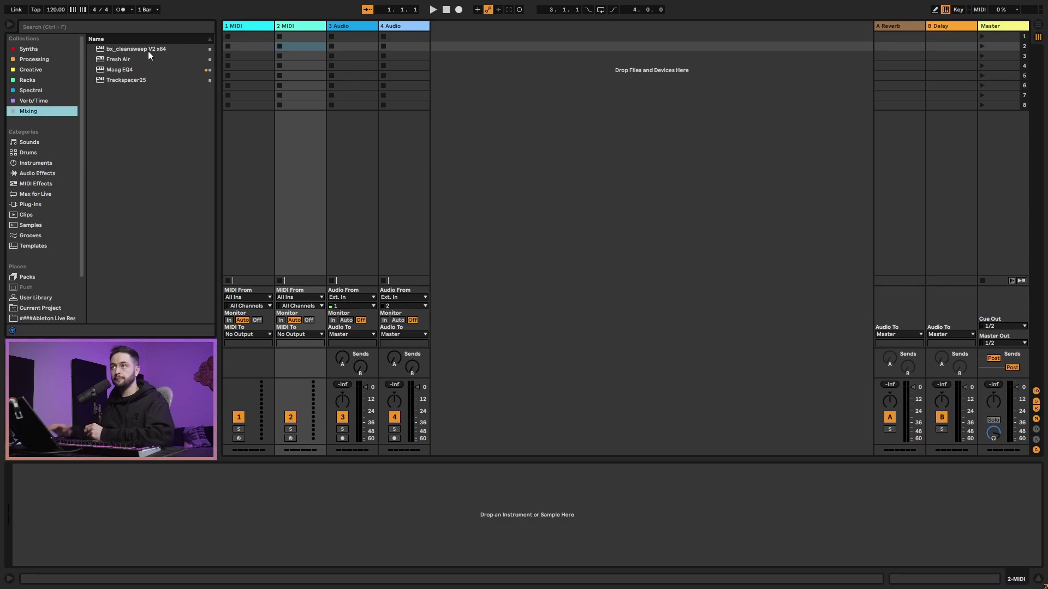
right_click(180, 49)
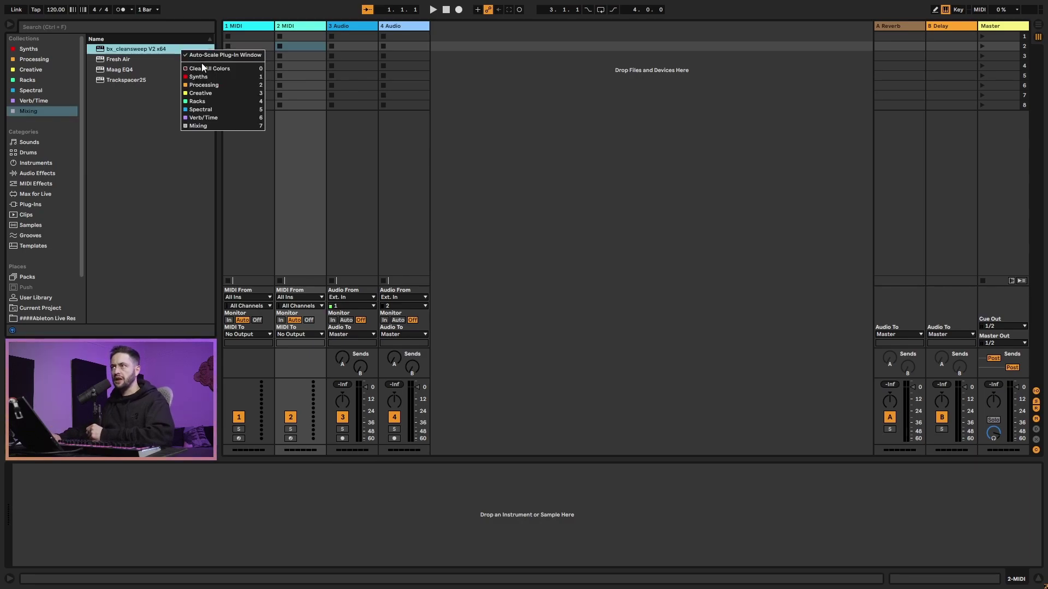
left_click(199, 68)
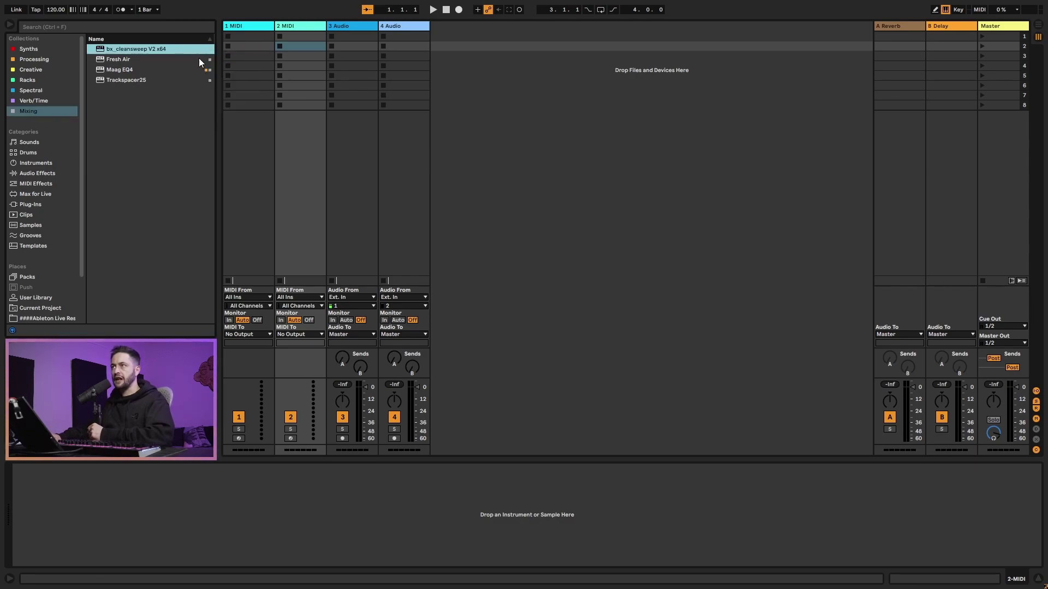
left_click(30, 100)
left_click(32, 111)
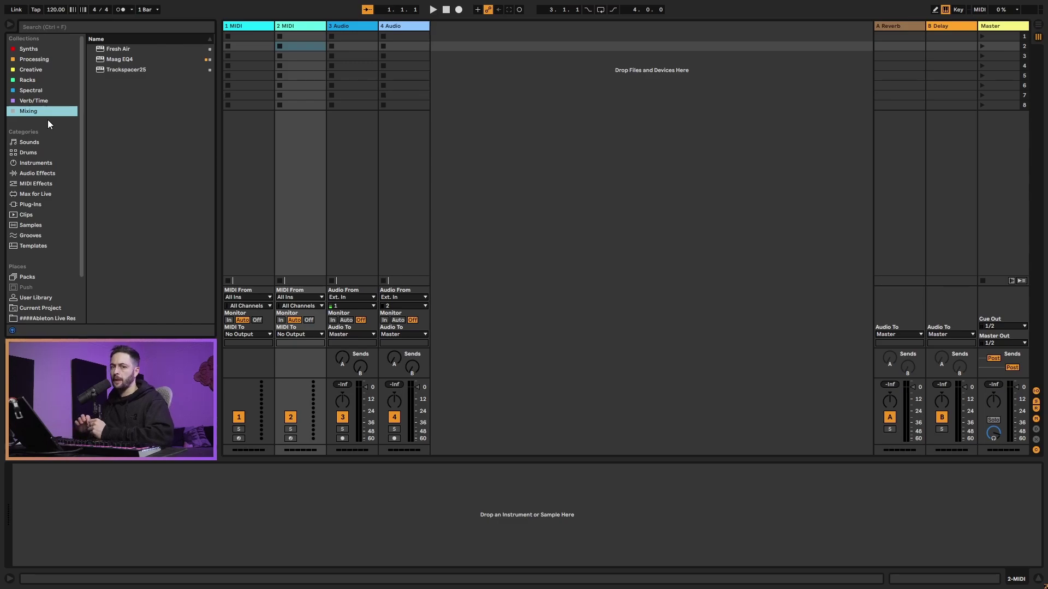
- Search all plug-ins for 'Pro Q' and expand the VST result to reveal FabFilter Pro-Q 3
left_click(50, 206)
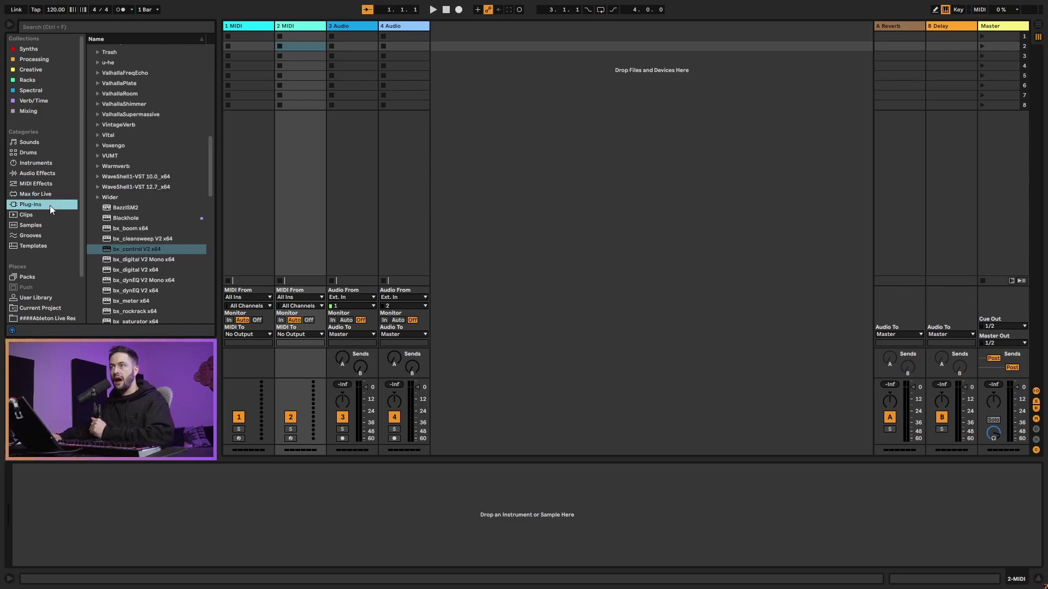
scroll(120, 208, "up", 4)
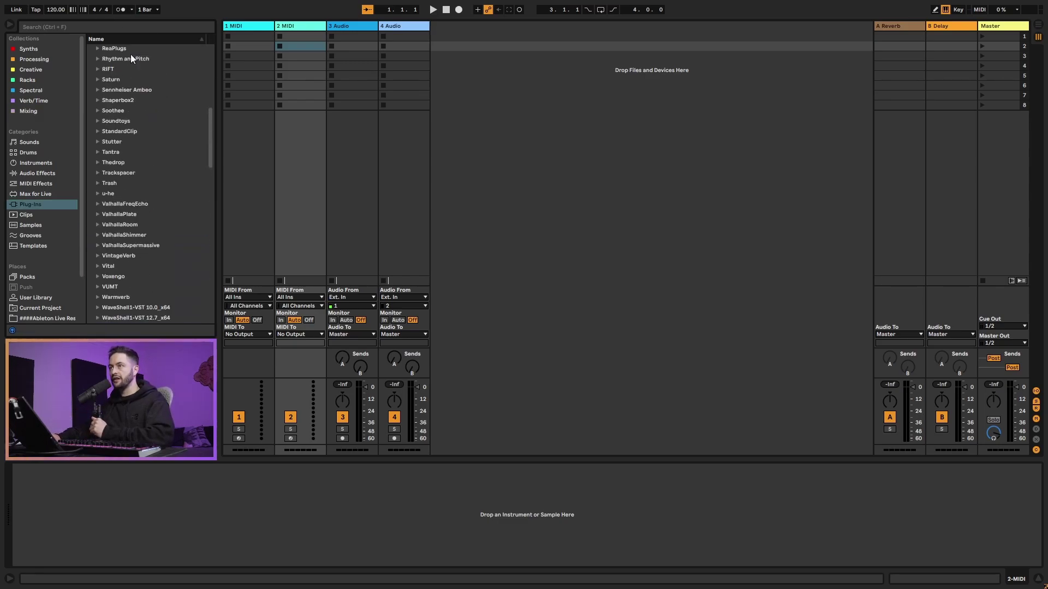
left_click(76, 26)
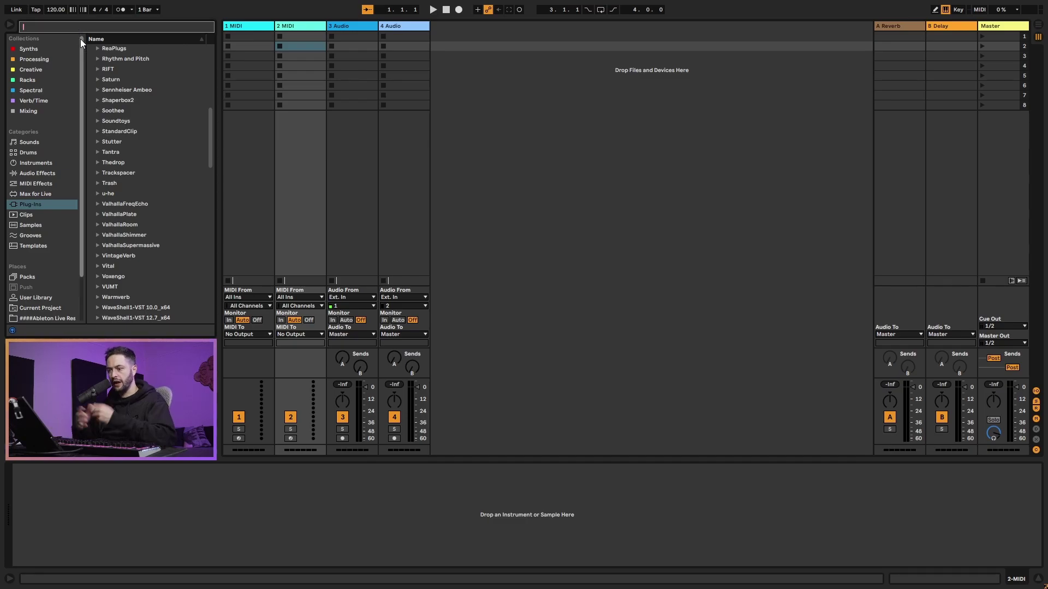
type("Pro Q")
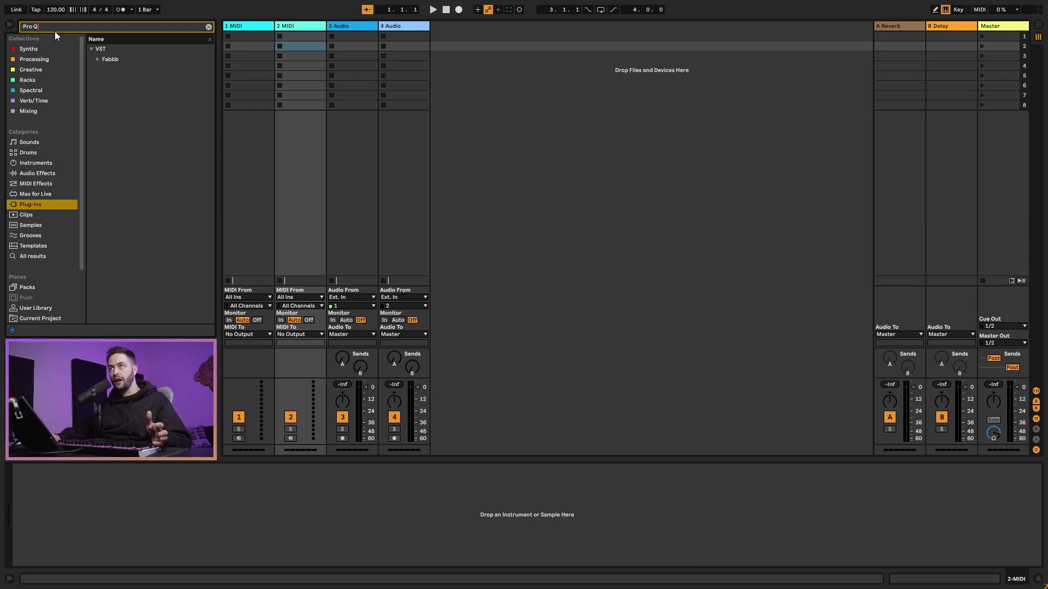
left_click(97, 58)
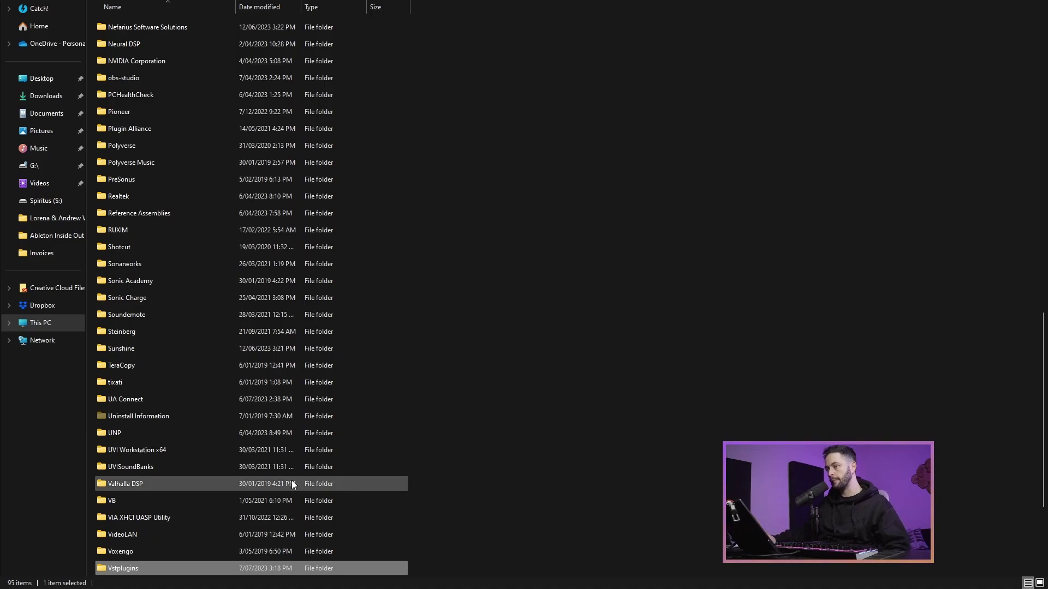
- Open the Vstplugins folder in Program Files to view its 20 plug-in files
mouse_move(152, 570)
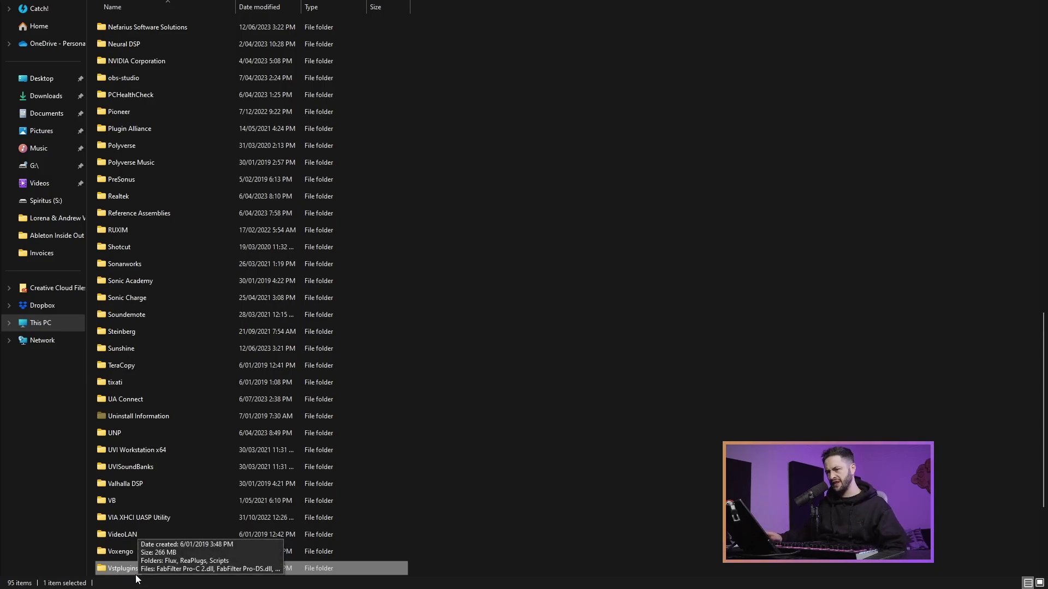
double_click(138, 568)
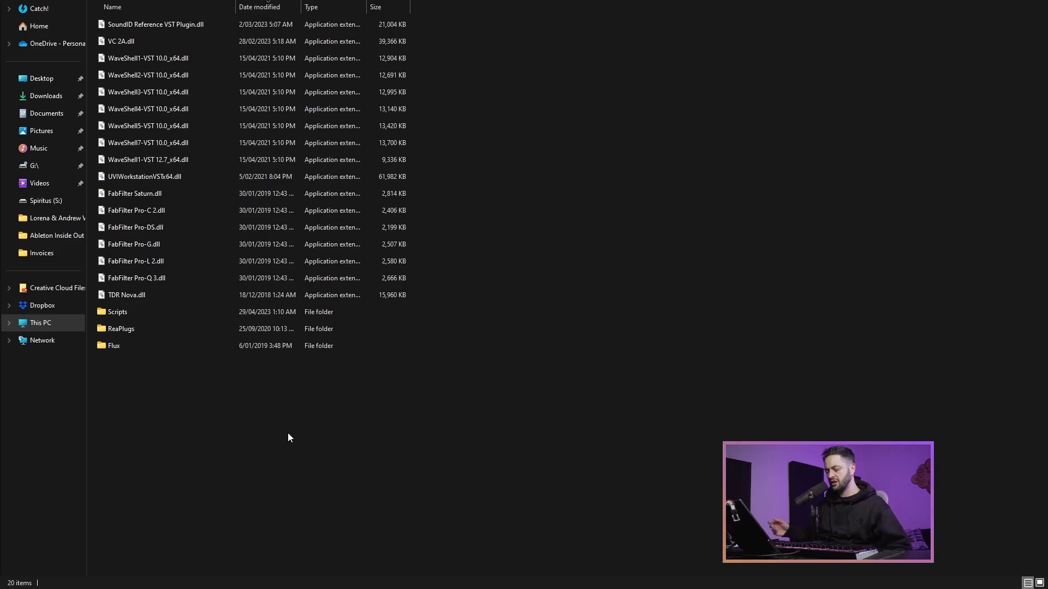
- Back in Program Files, create a Vstplugins shortcut and place it on the desktop
left_click(11, 8)
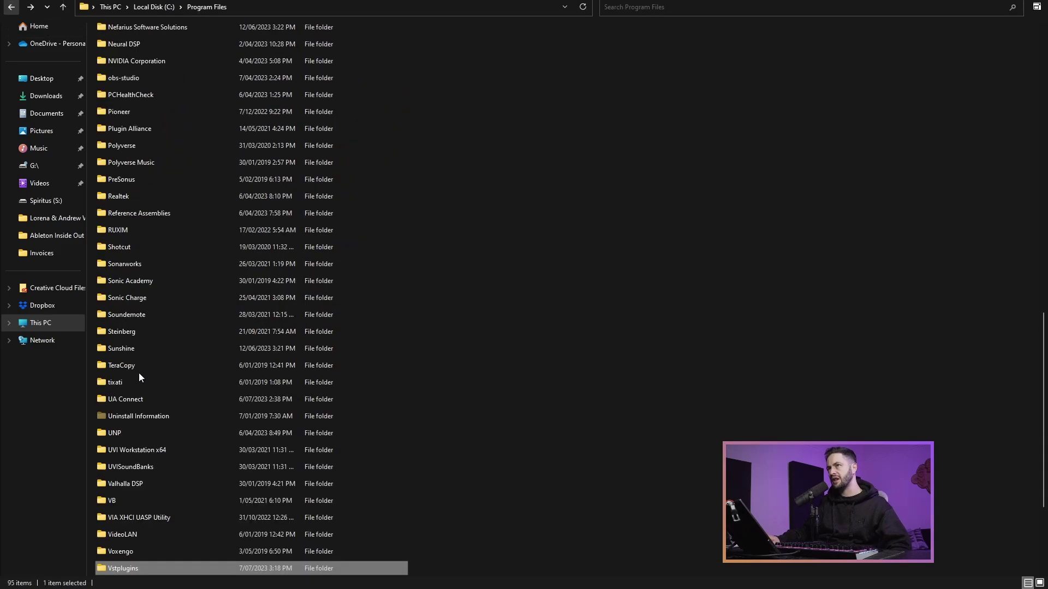
right_click(125, 570)
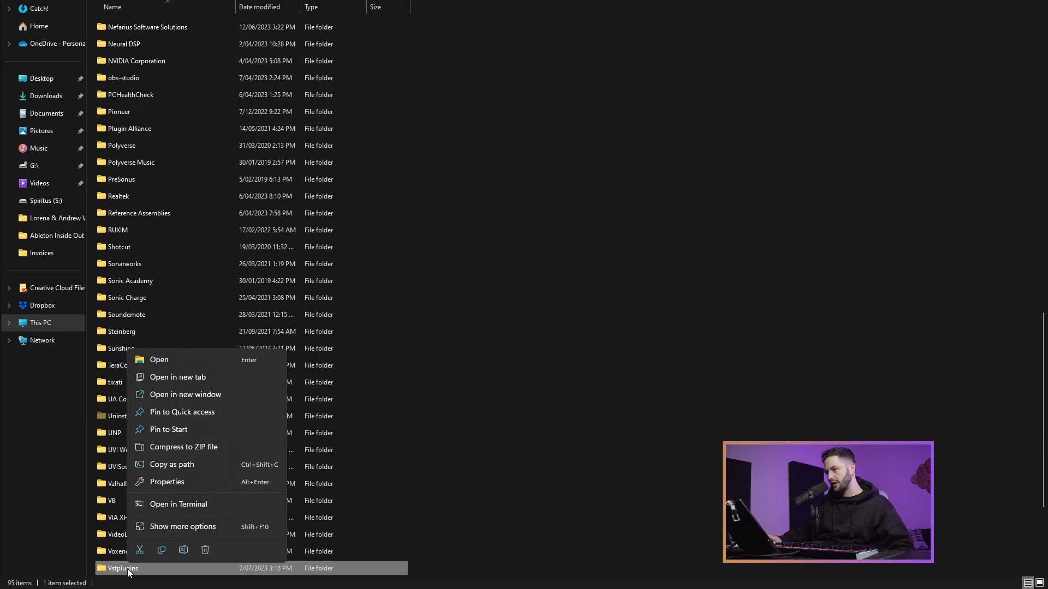
left_click(198, 536)
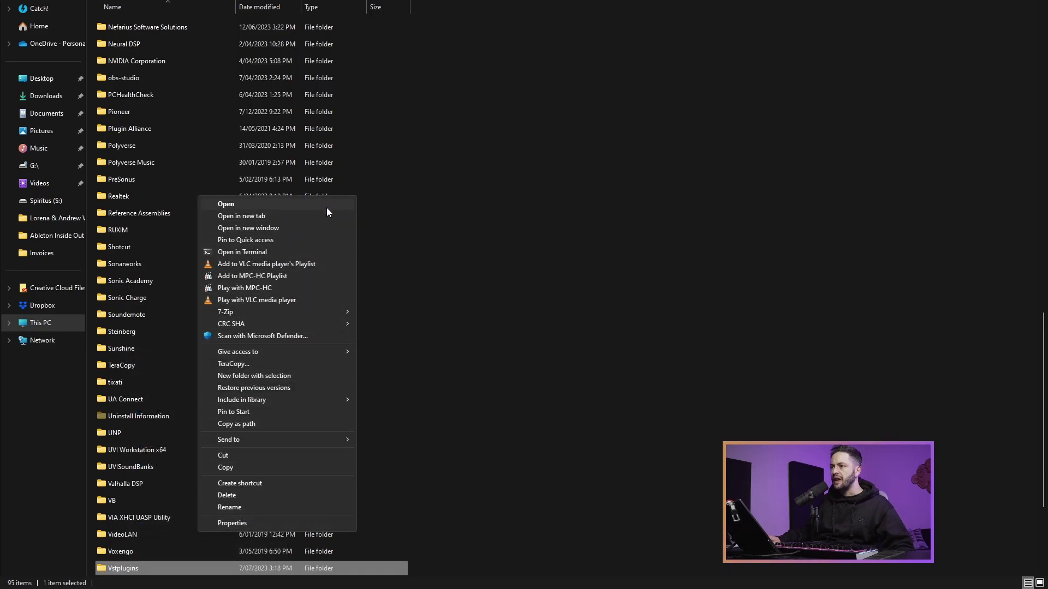
left_click(239, 483)
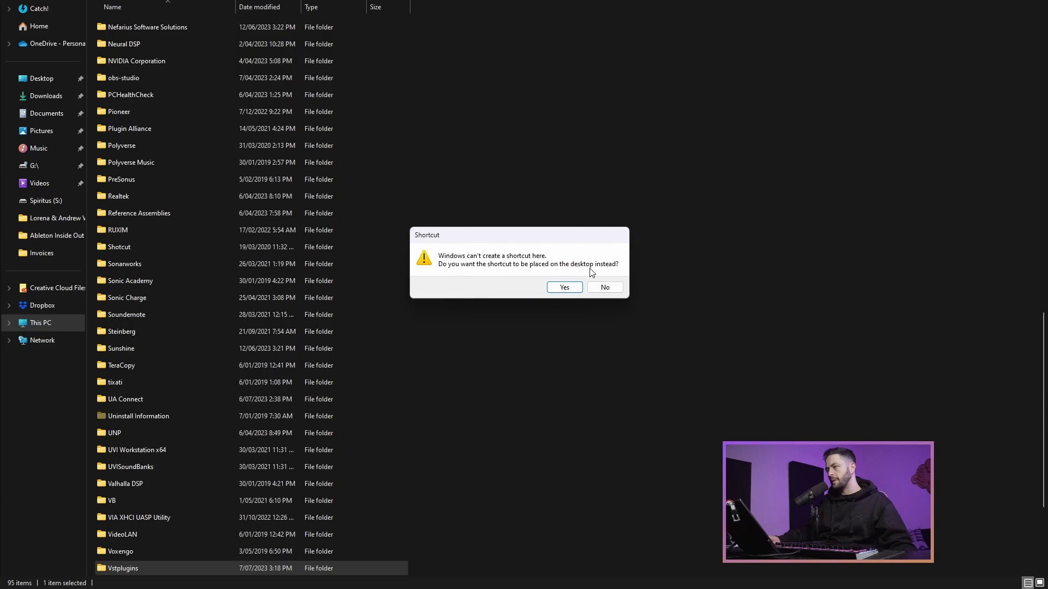
left_click(564, 288)
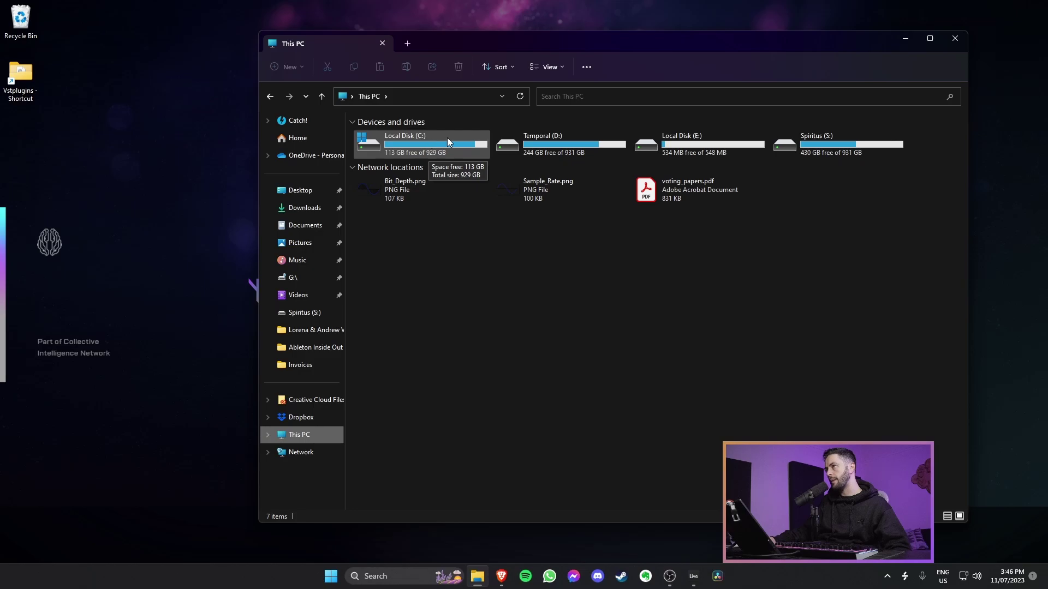
- Open the VST 2 folder on Local Disk (C:), holding only Vital.dll, then close File Explorer
double_click(414, 140)
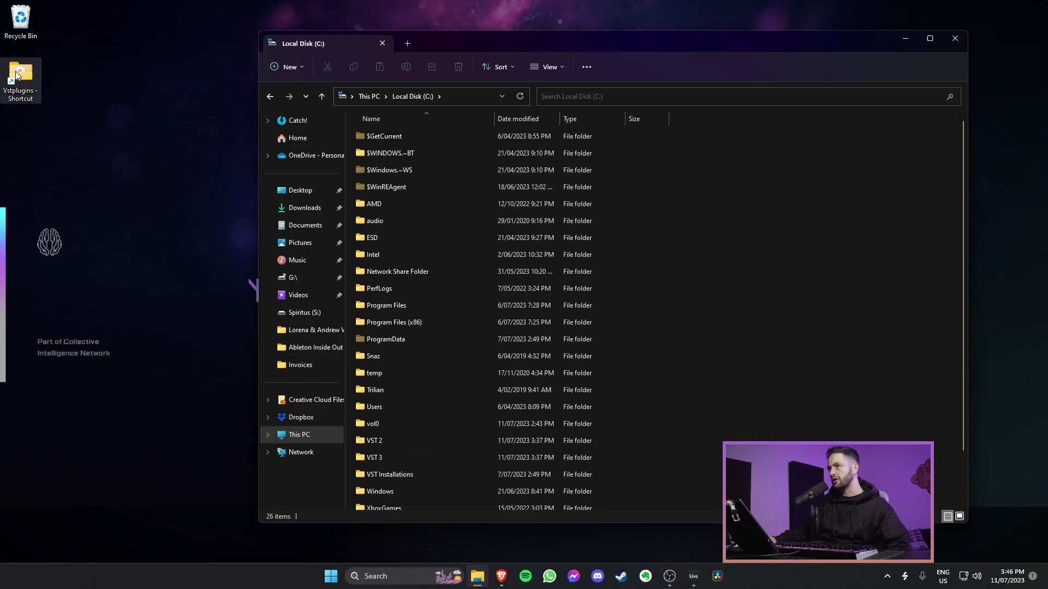
double_click(381, 441)
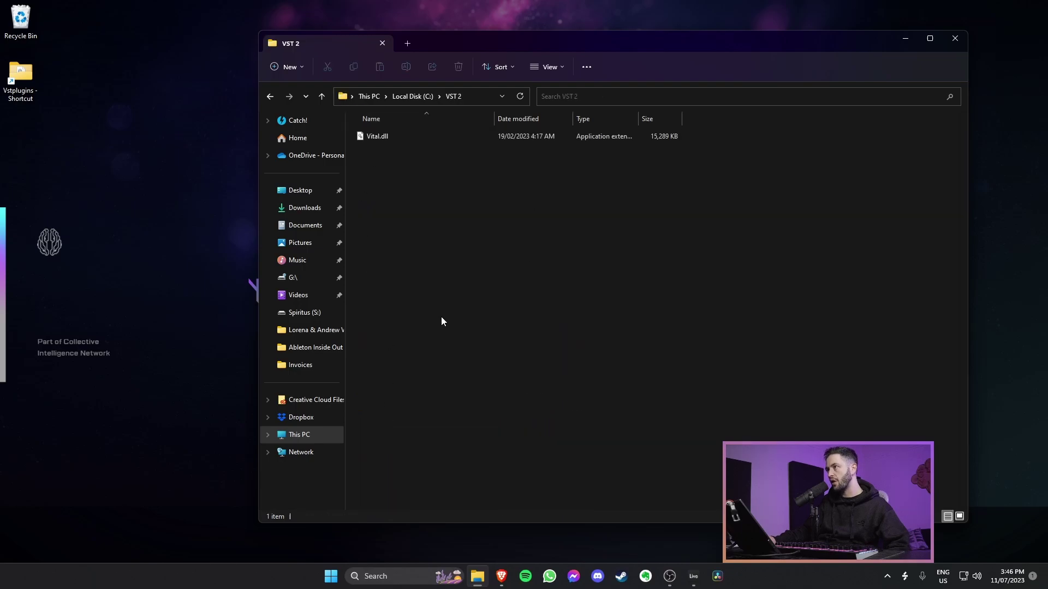
left_click(962, 38)
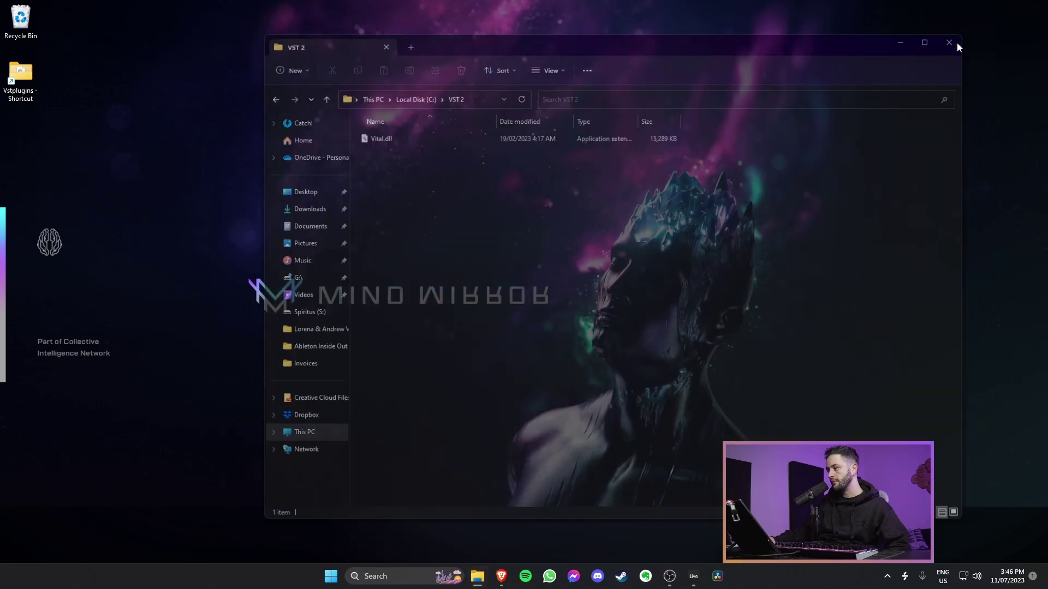